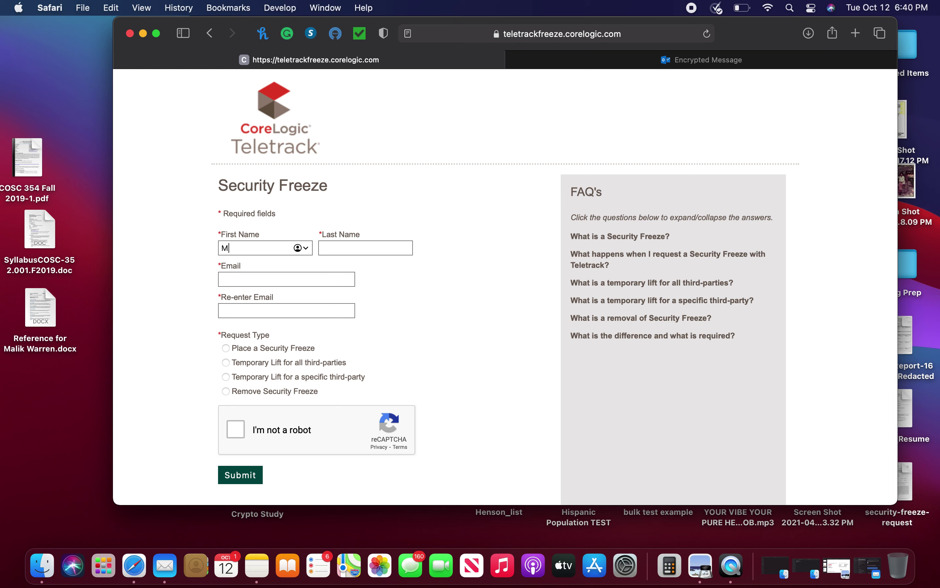
Step: Complete the requester's last name and fill both email fields with their email address
text(k)
key(Tab)
text(Warren)
key(Tab)
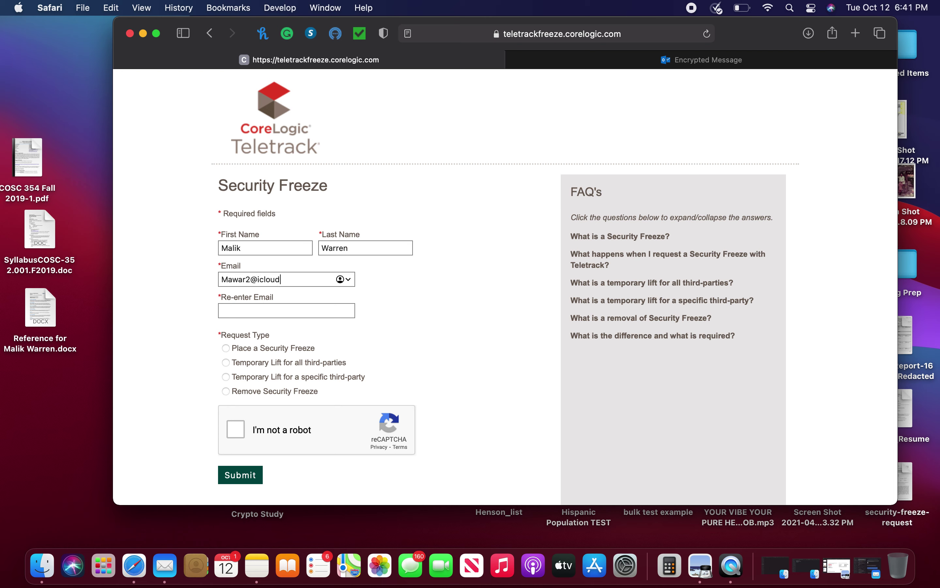
key(Tab)
text(M)
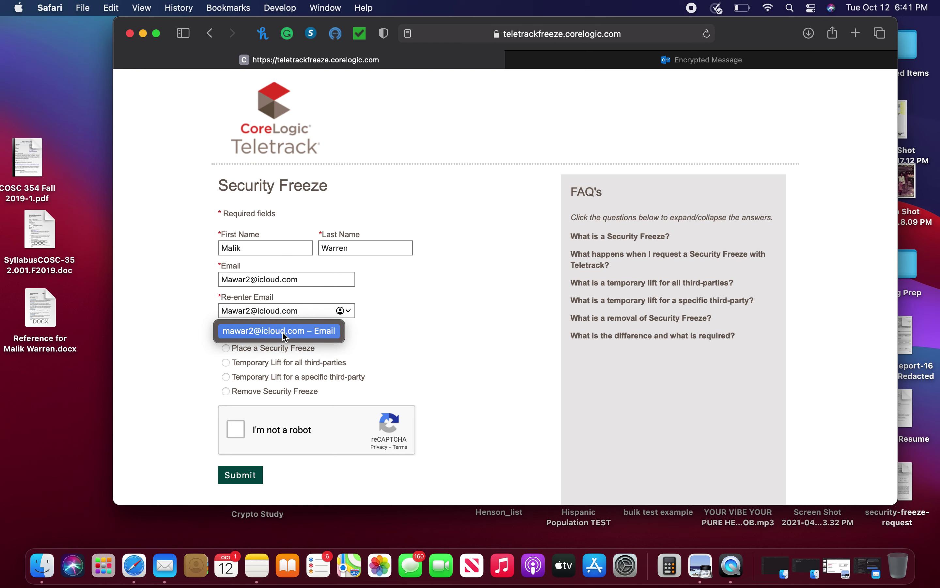
click(170, 383)
Step: Pass the reCAPTCHA check, submit the freeze request and highlight the thank-you confirmation
scroll(169, 383, down, 3)
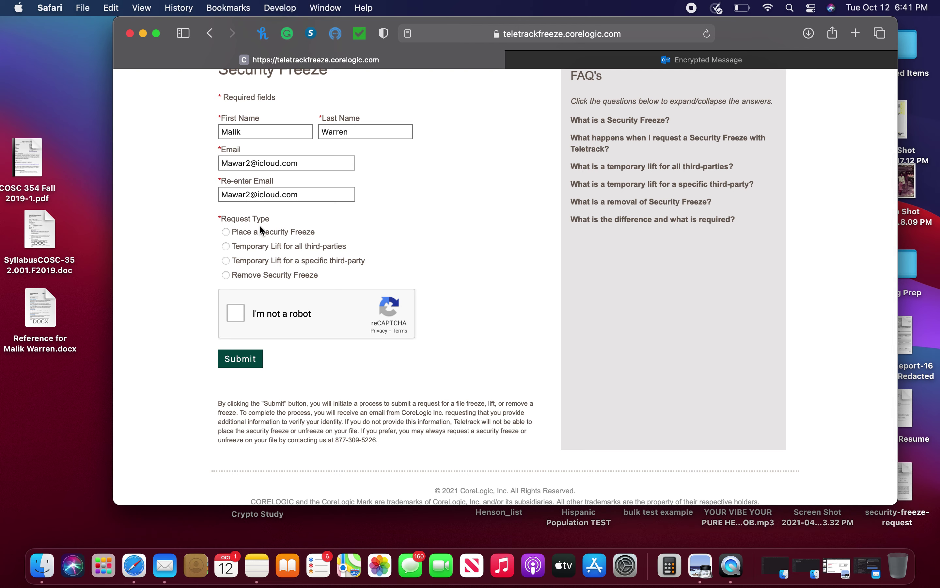
click(236, 314)
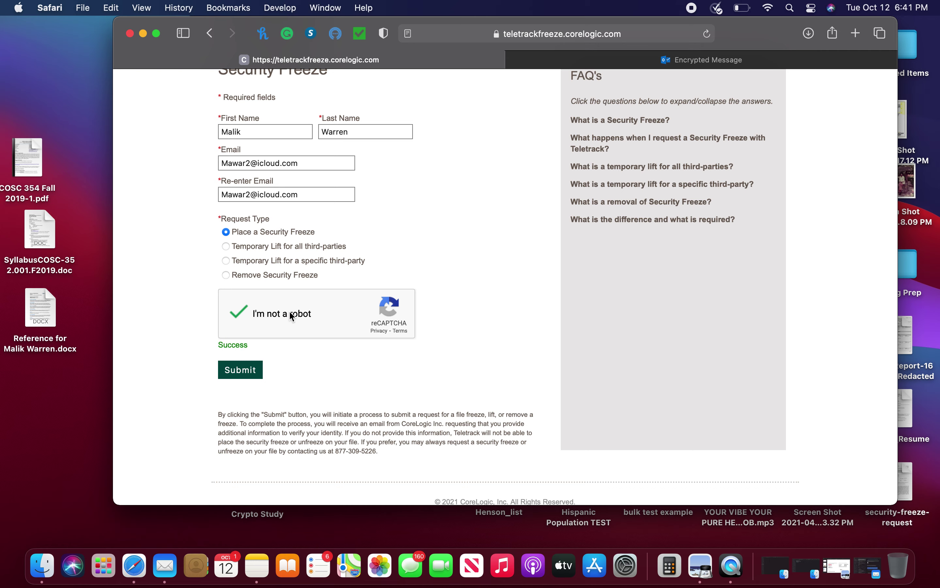
click(241, 371)
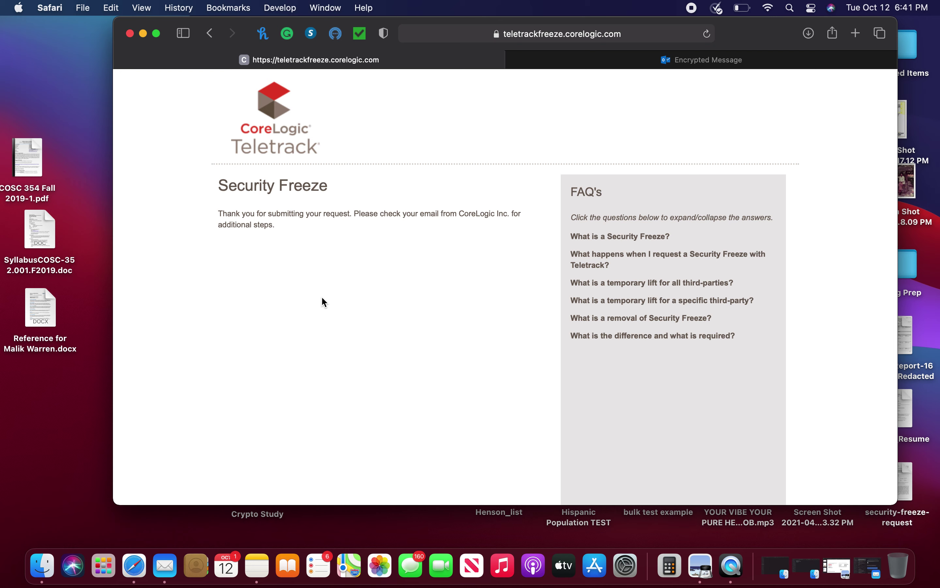
drag(272, 242, 286, 217)
Step: Find the CoreLogic secure message in the Mail inbox and open its encrypted-message link in the browser
click(284, 220)
click(165, 565)
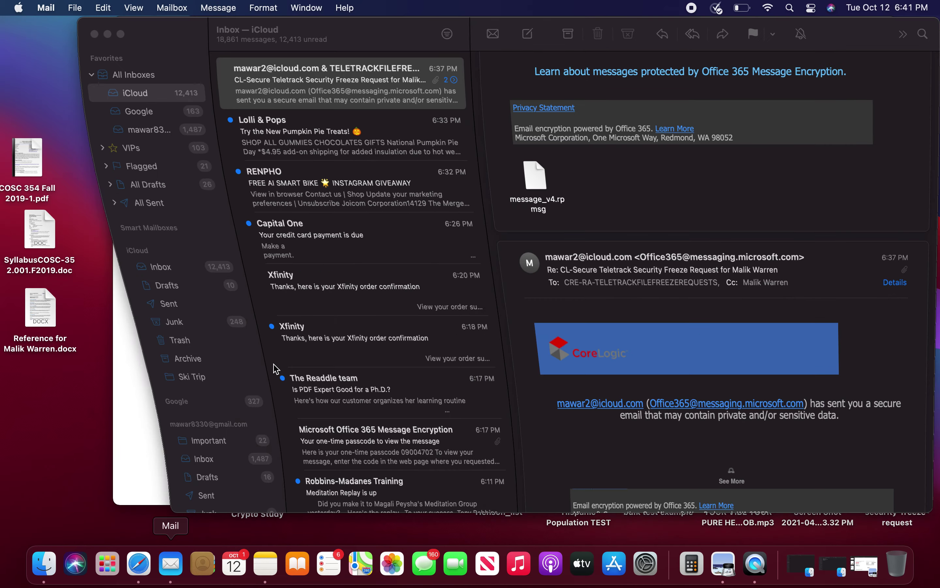
scroll(623, 186, up, 10)
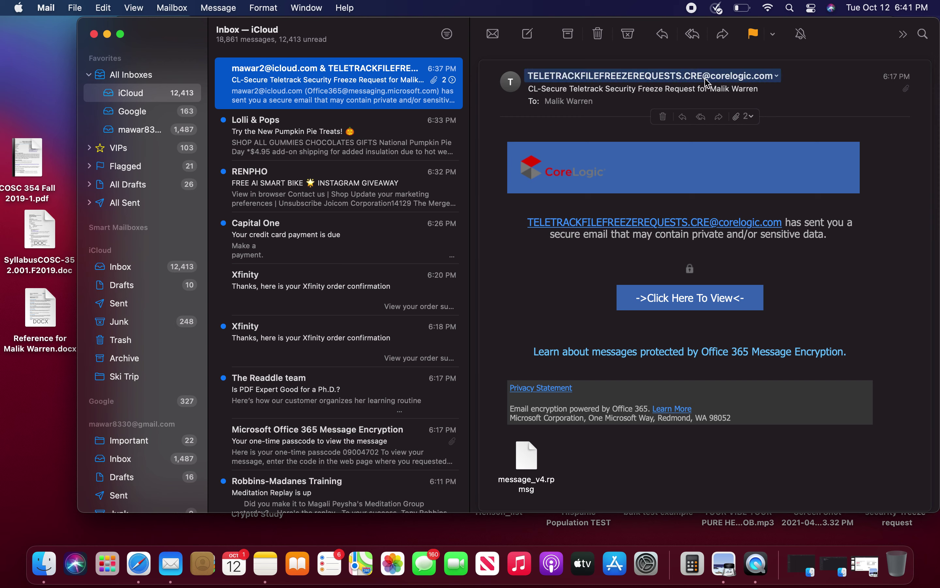
click(683, 304)
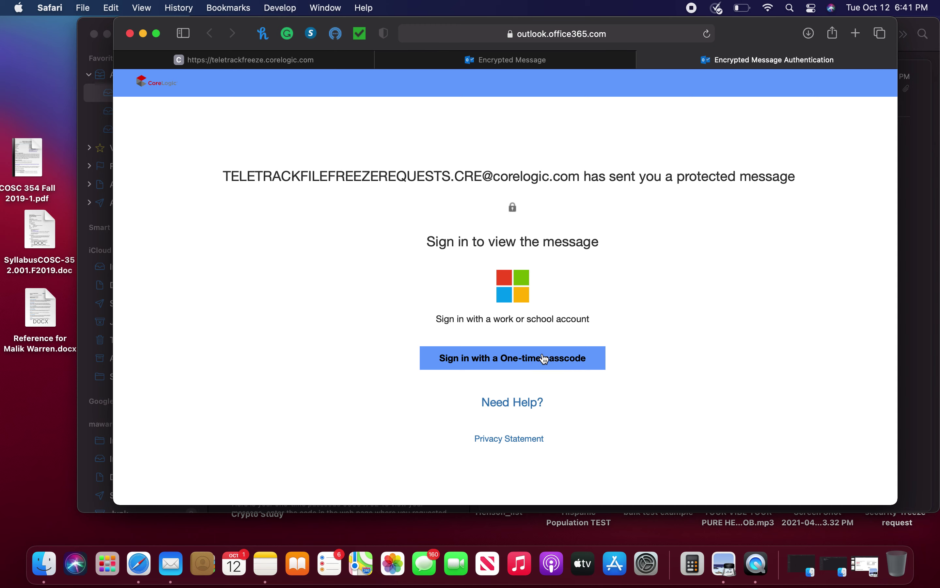
Step: Sign in with a one-time passcode copied from the new Mail email to unlock the message
click(545, 359)
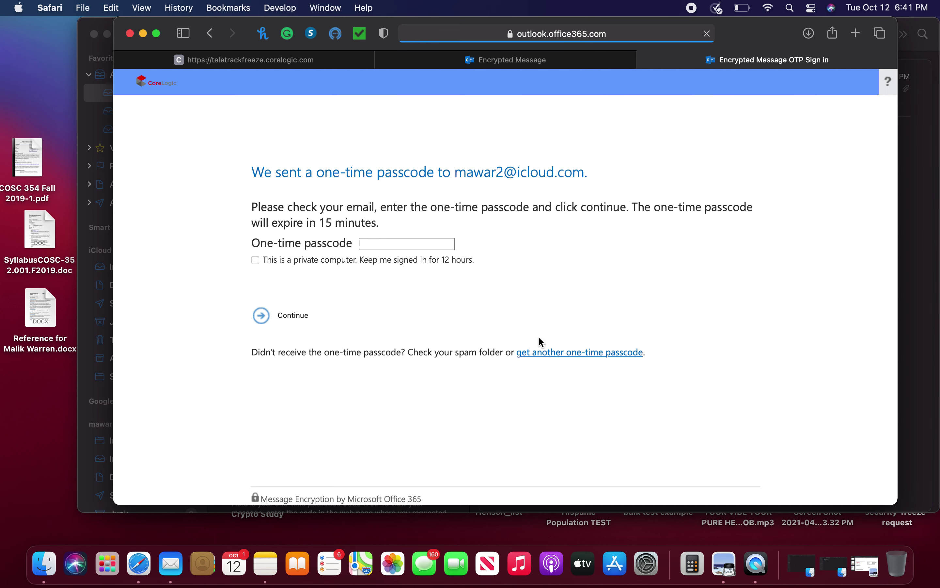
click(400, 248)
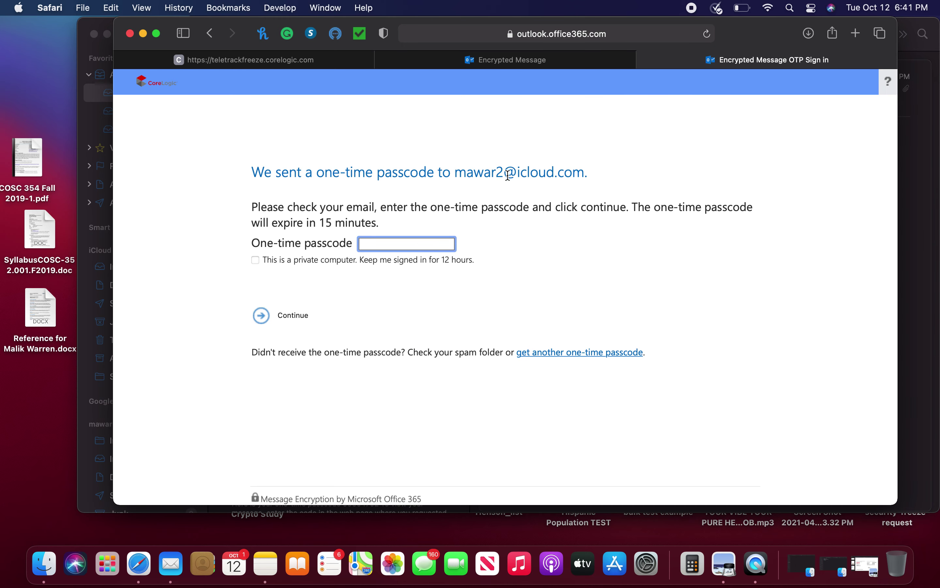
key(super+Tab)
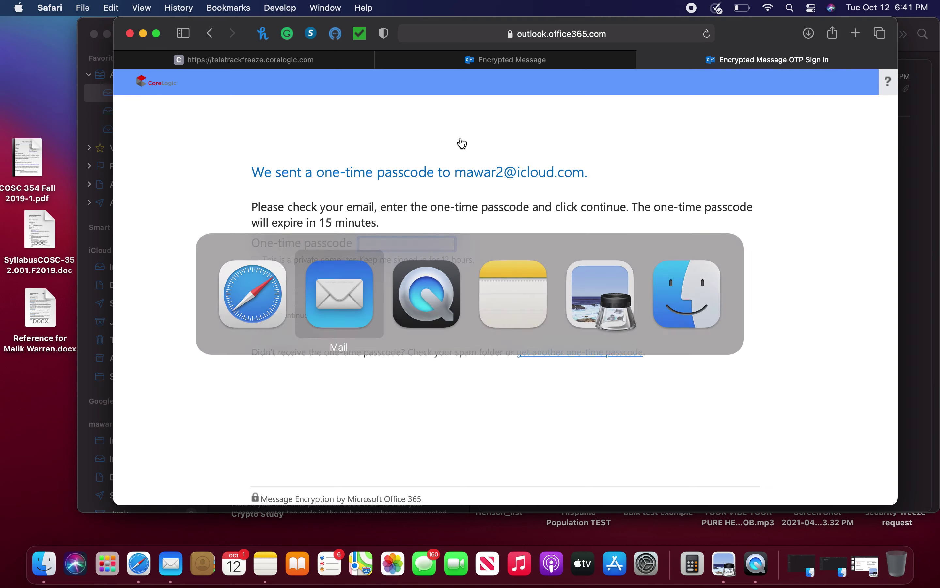
click(342, 96)
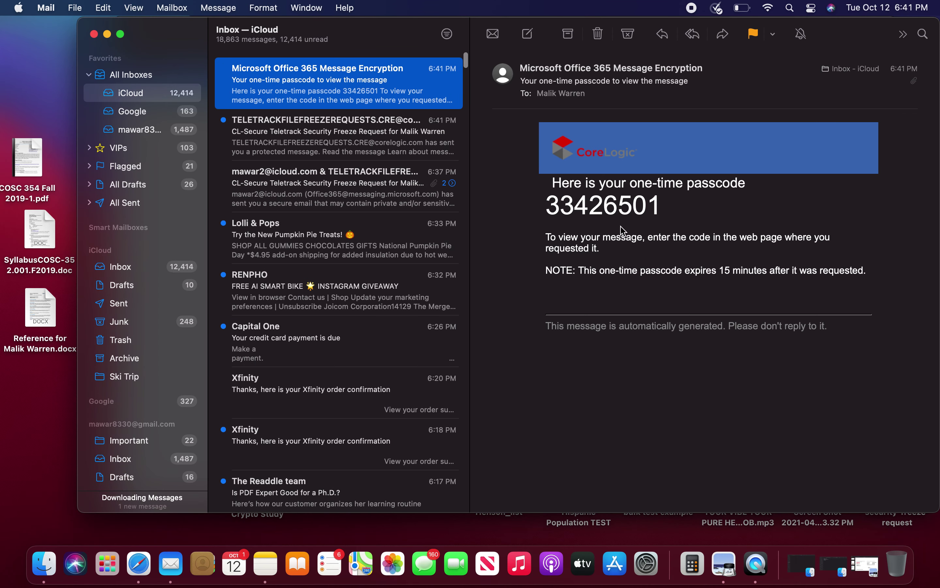
double_click(595, 202)
key(super+c)
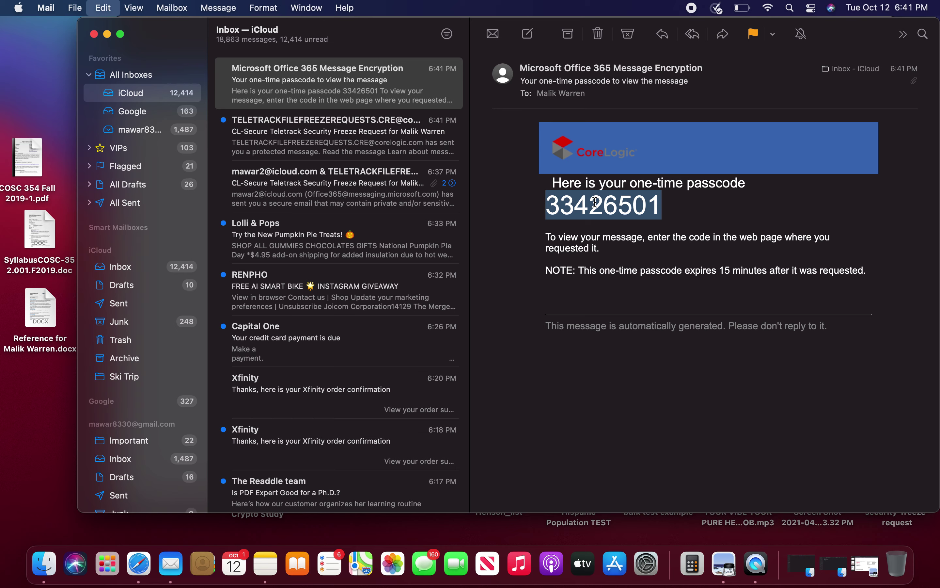
key(super+Tab)
key(super+Tab)
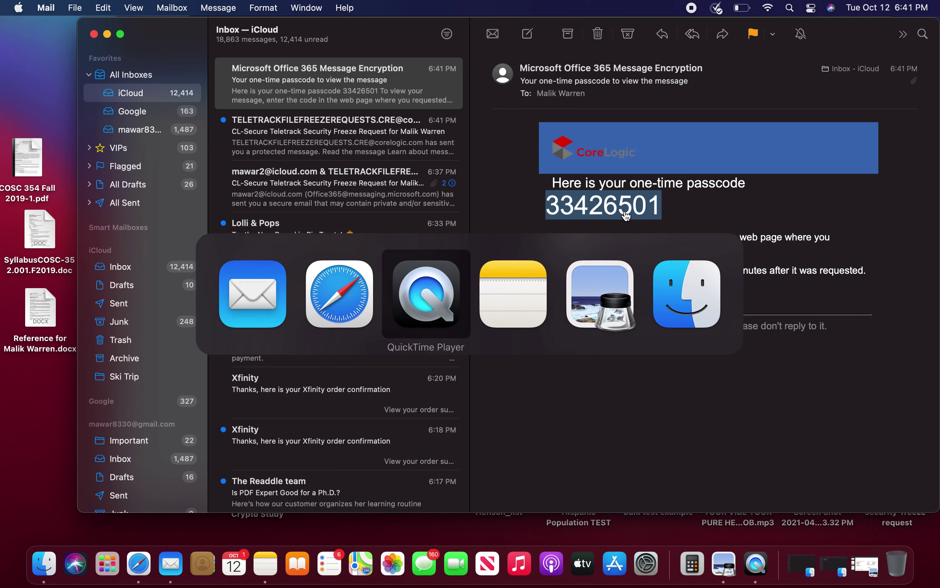
key(super+Tab)
key(super+Tab)
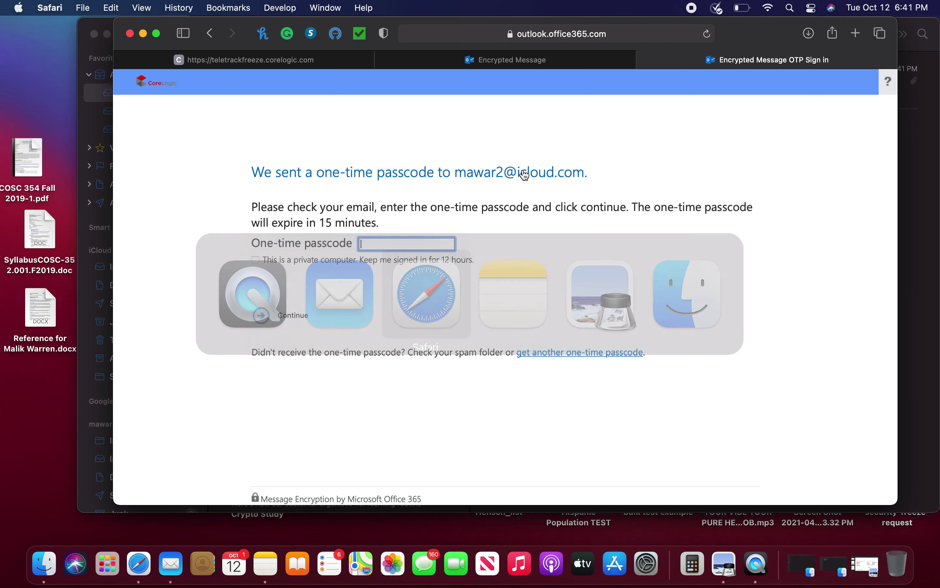
click(428, 238)
key(super+v)
click(293, 317)
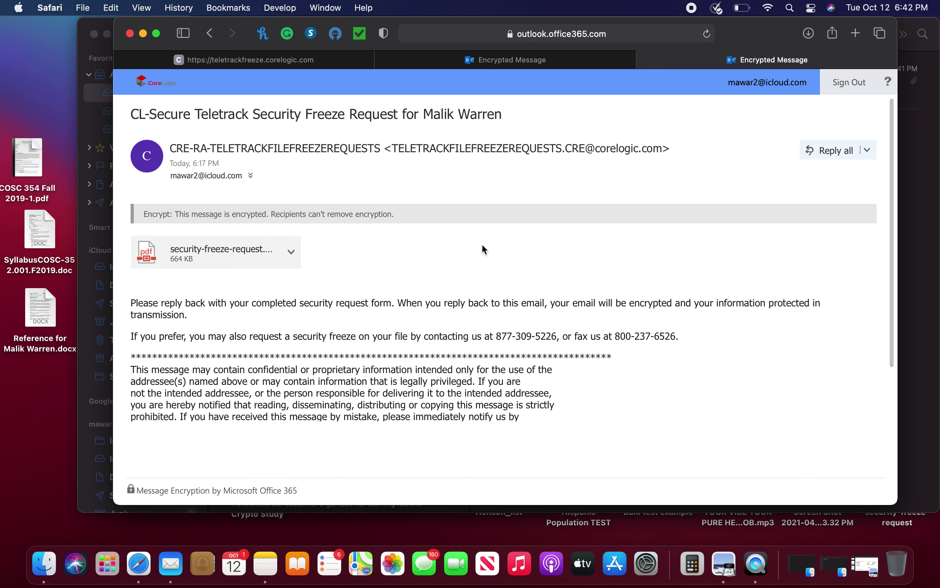
Step: Download the security freeze request PDF attachment from the decrypted message
scroll(419, 343, down, 3)
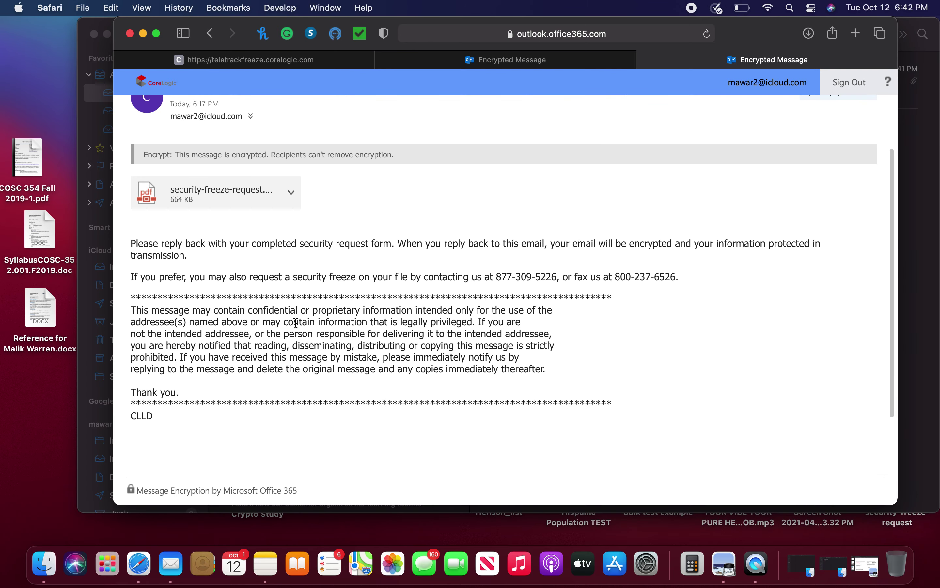
scroll(297, 327, up, 2)
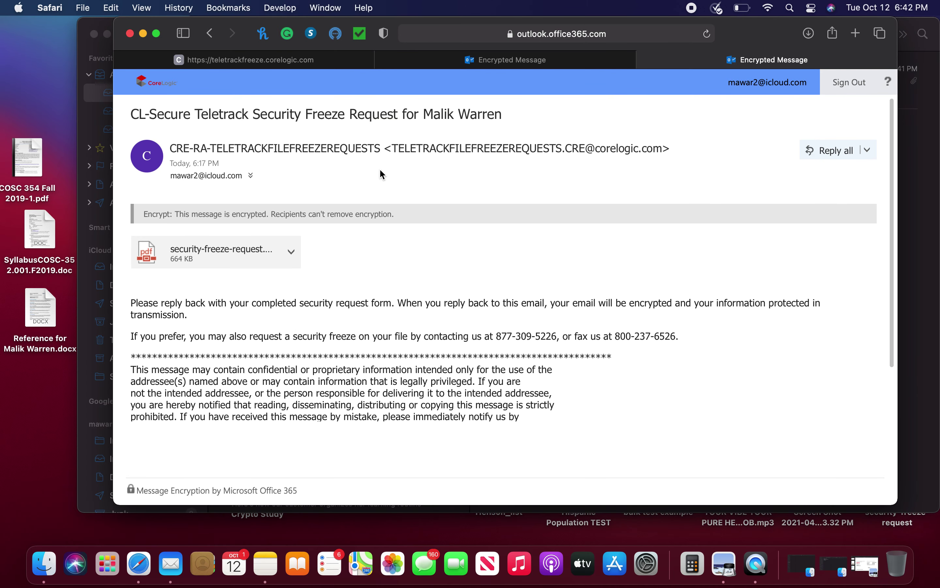
click(290, 254)
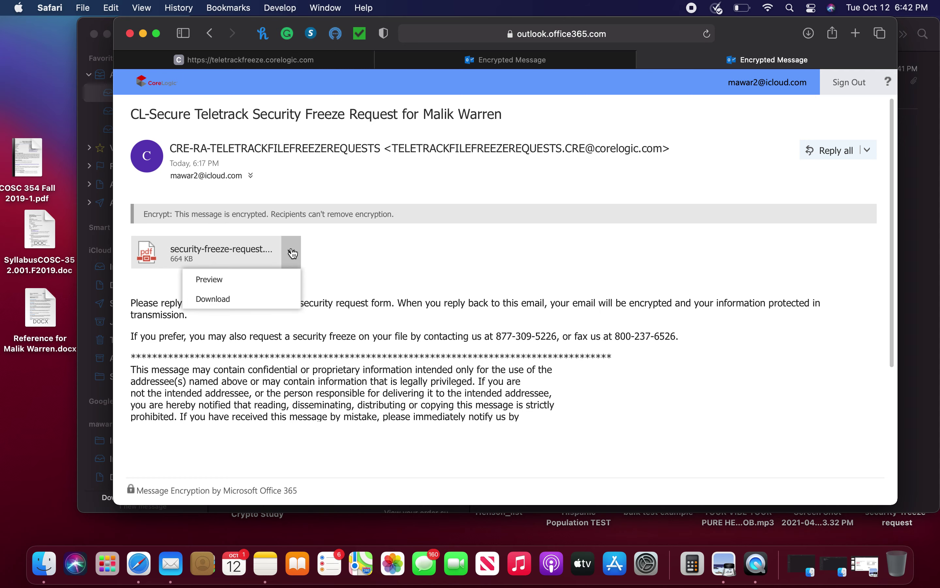
click(266, 292)
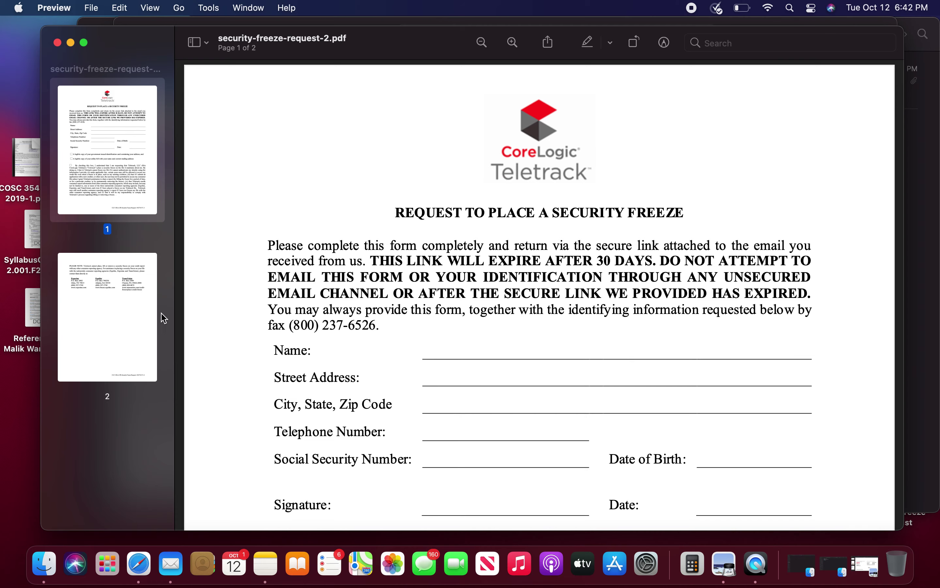
Step: Enter the requester's full name in the form's Name field
scroll(315, 362, down, 2)
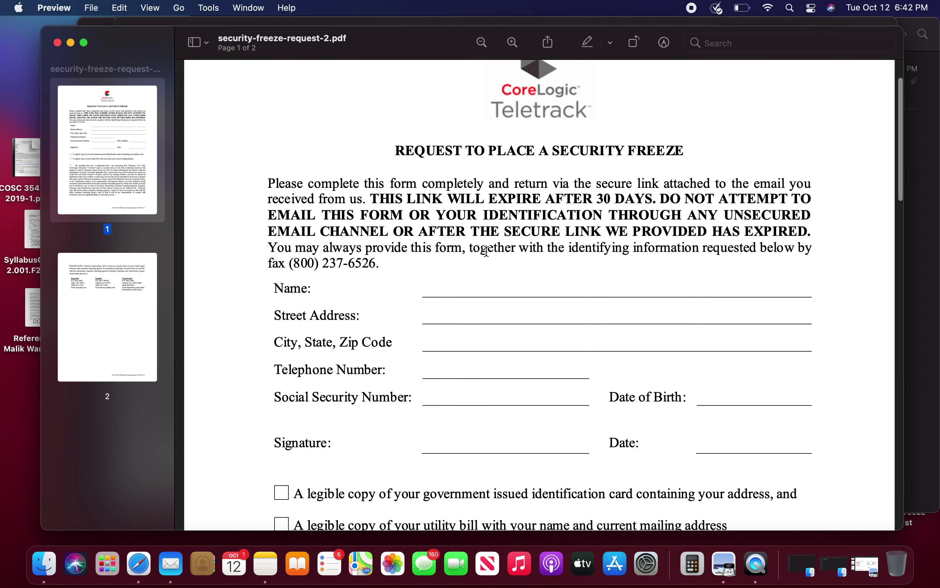
scroll(487, 252, down, 15)
scroll(486, 251, down, 5)
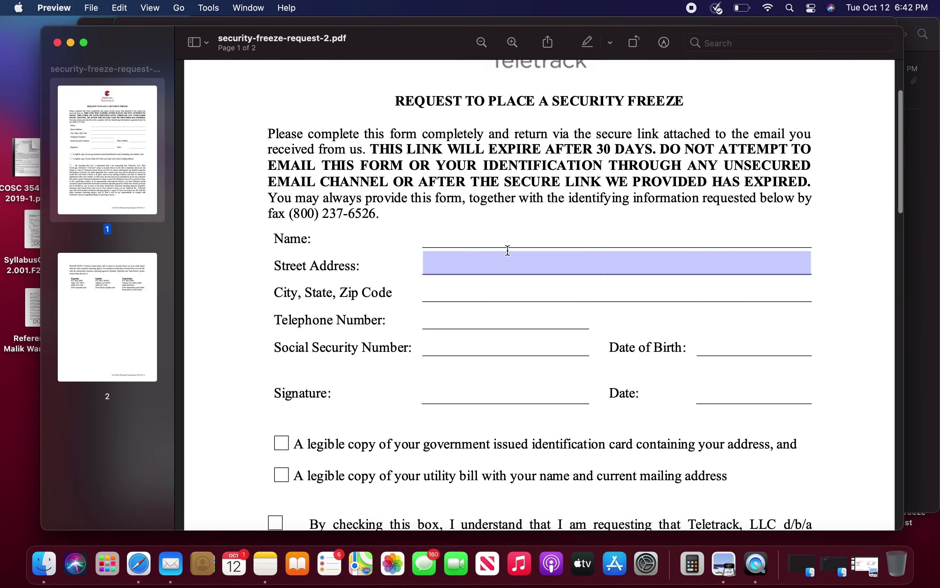
click(516, 235)
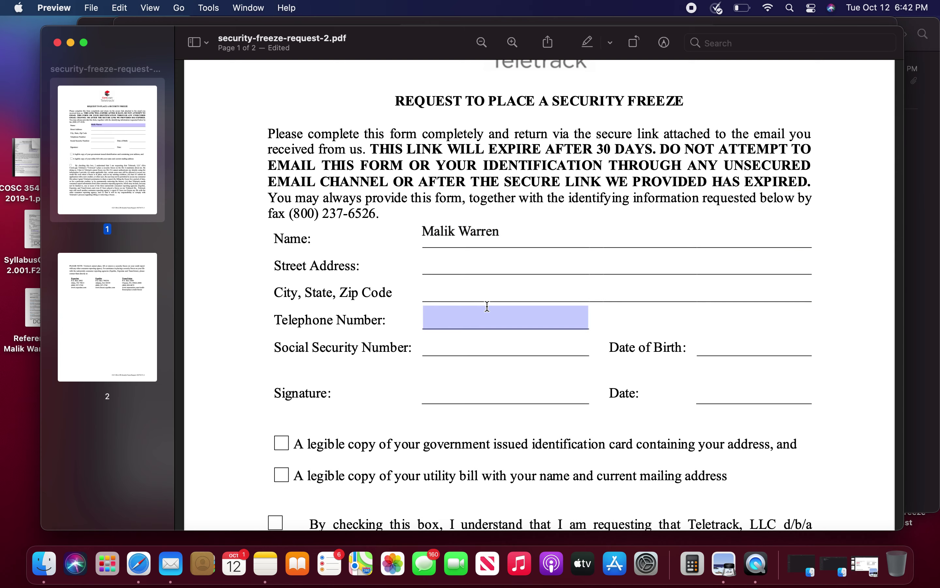
Step: Scroll down and select text on the 'legible copy' government ID card line
scroll(489, 311, down, 3)
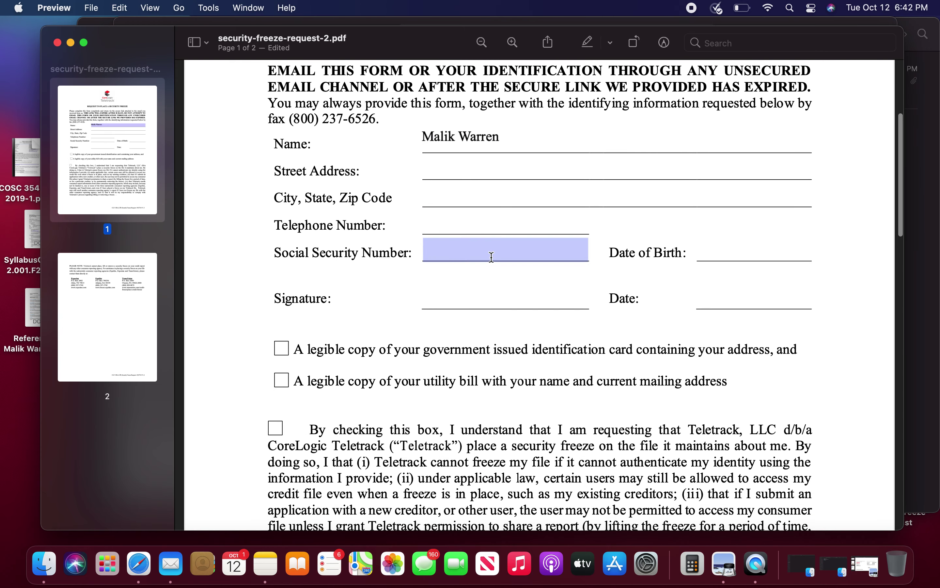
scroll(490, 258, down, 2)
scroll(660, 218, down, 2)
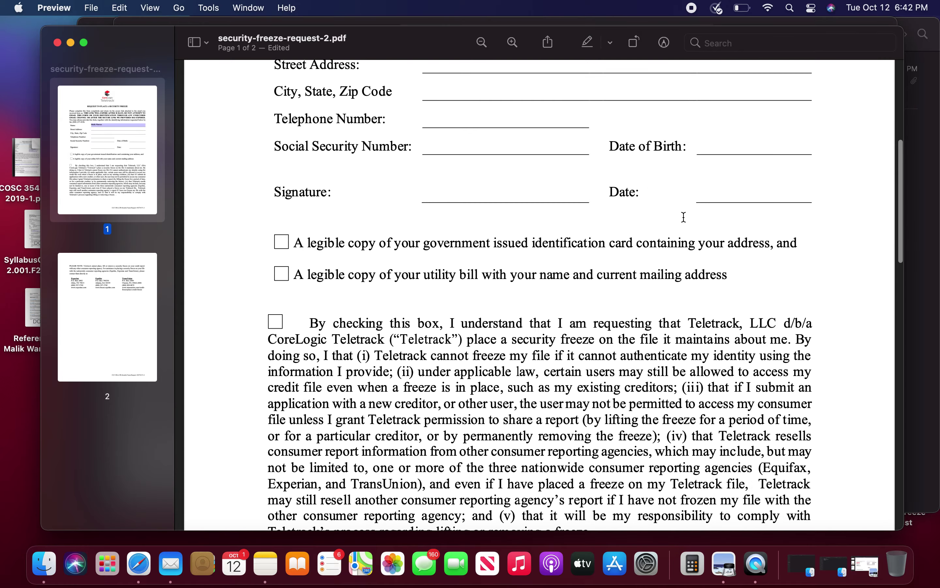
scroll(501, 180, down, 1)
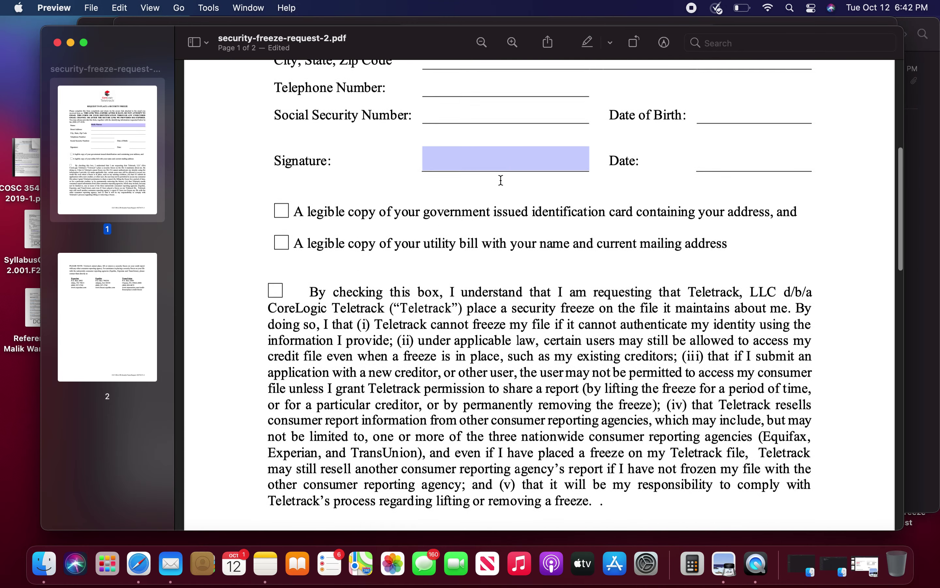
scroll(462, 217, down, 1)
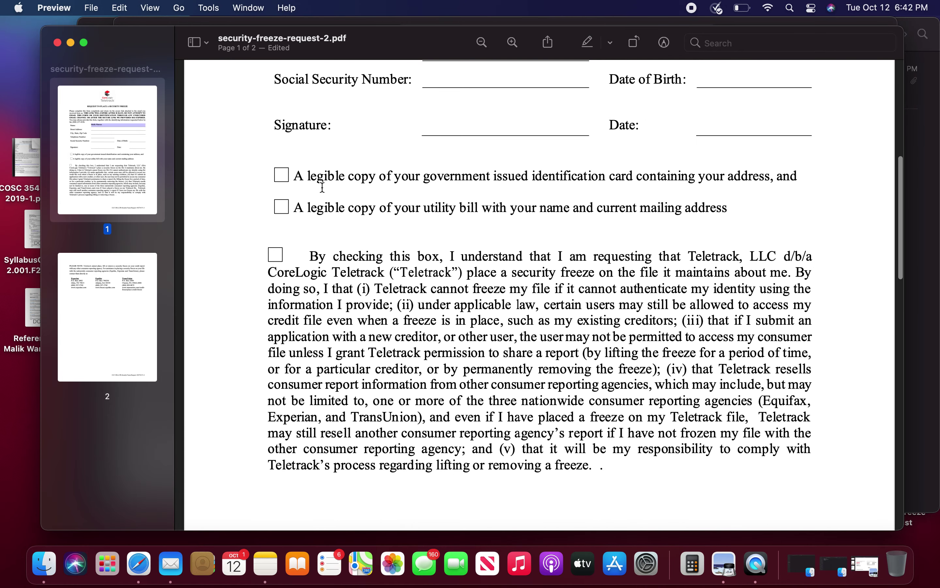
drag(310, 179, 427, 179)
click(378, 179)
click(431, 179)
drag(490, 179, 605, 177)
click(546, 178)
click(602, 172)
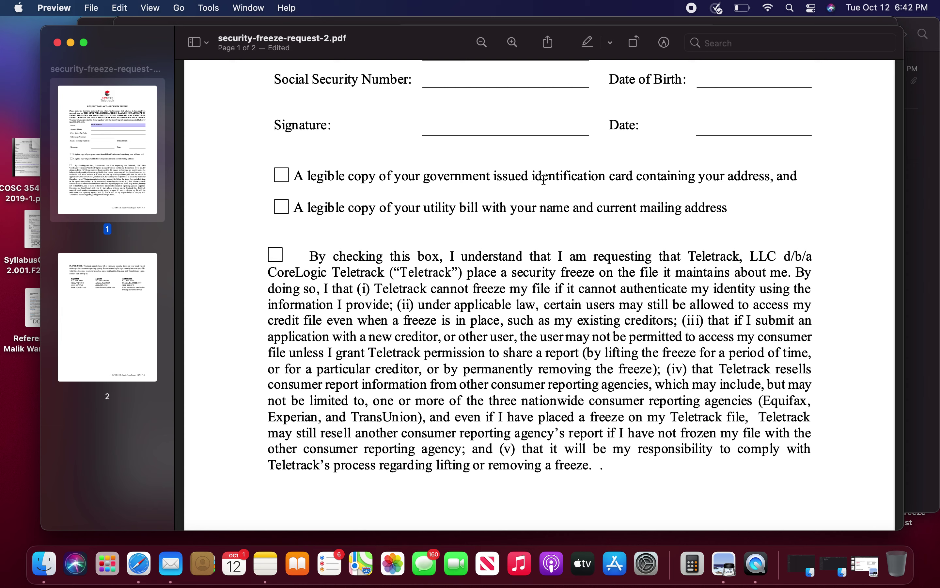
drag(544, 179, 577, 180)
click(577, 179)
Step: Select text on the utility bill line, including the name and current mailing address wording
drag(378, 211, 505, 208)
click(501, 208)
click(461, 206)
drag(438, 208, 477, 208)
click(477, 208)
drag(536, 206, 862, 215)
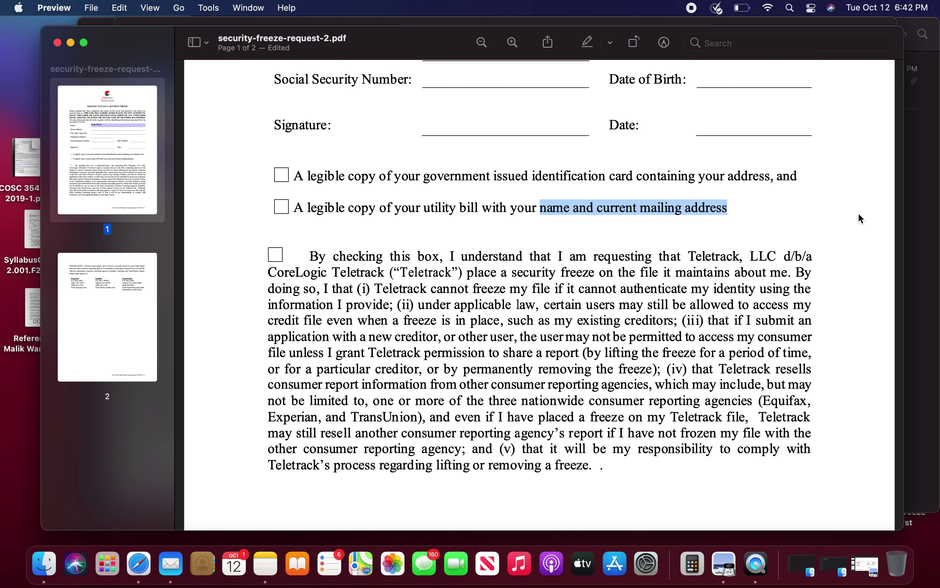
click(861, 219)
Step: Tick the government ID, utility bill and freeze acknowledgement checkboxes
click(282, 176)
click(281, 208)
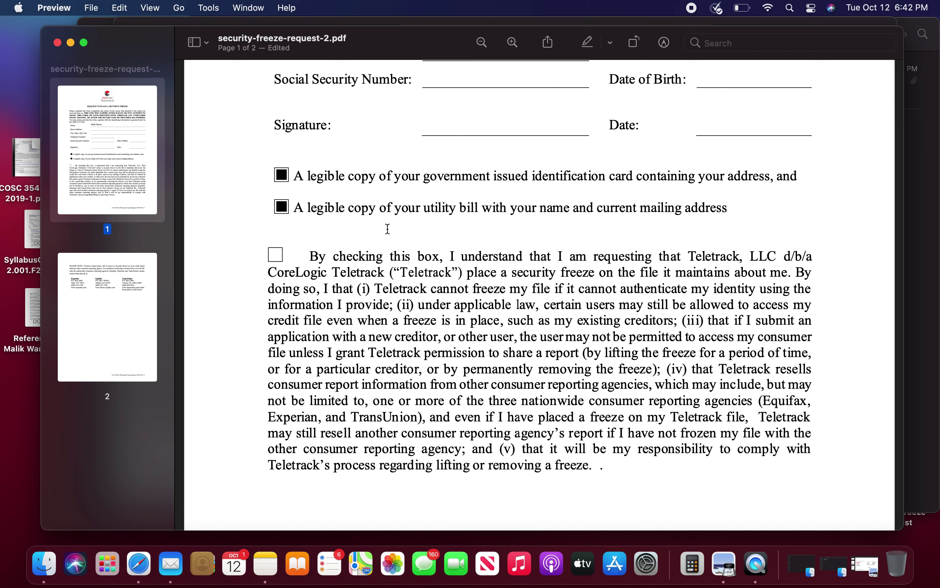
click(274, 256)
right_click(143, 565)
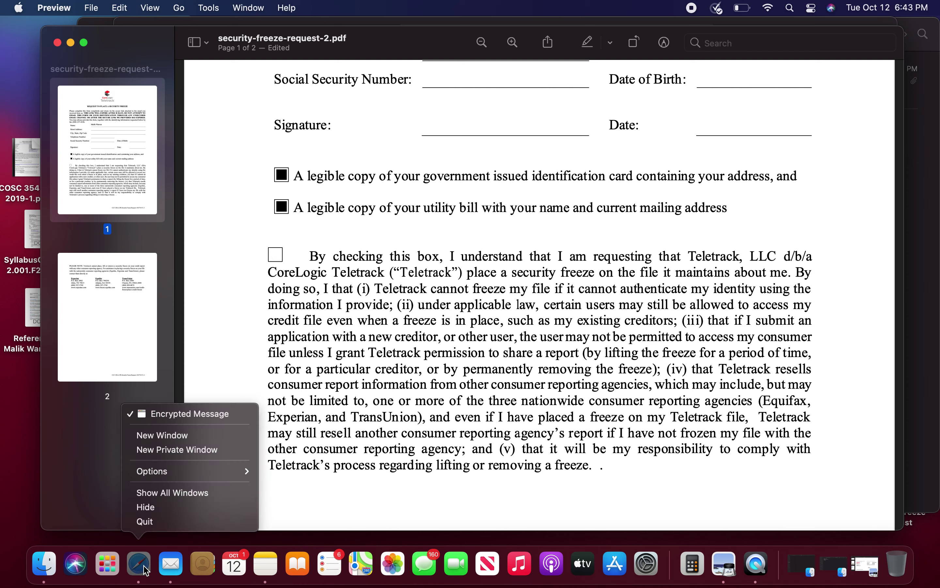
Step: Search Google for 'maryland driver license' in a new Safari window
click(189, 436)
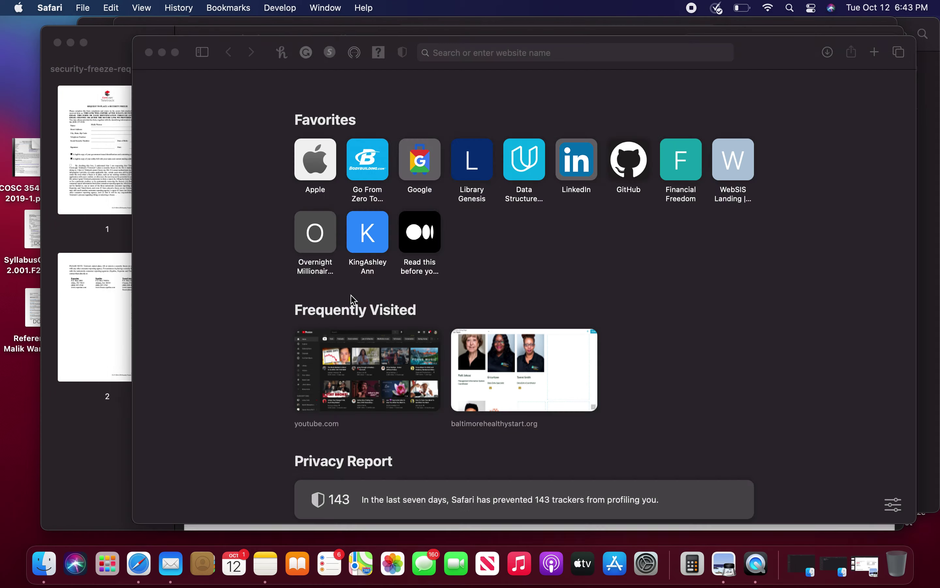
text(e)
key(BackSpace)
key(BackSpace)
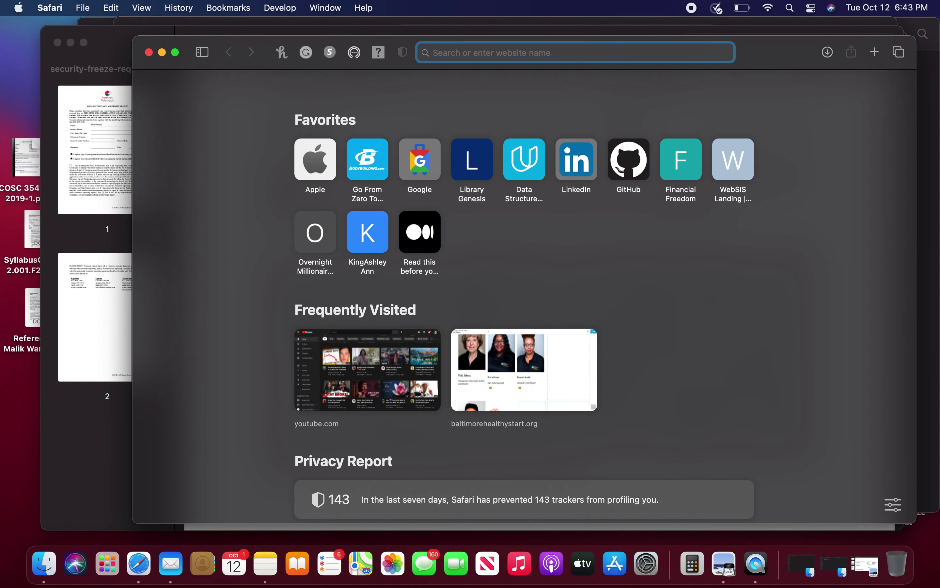
text(maryl)
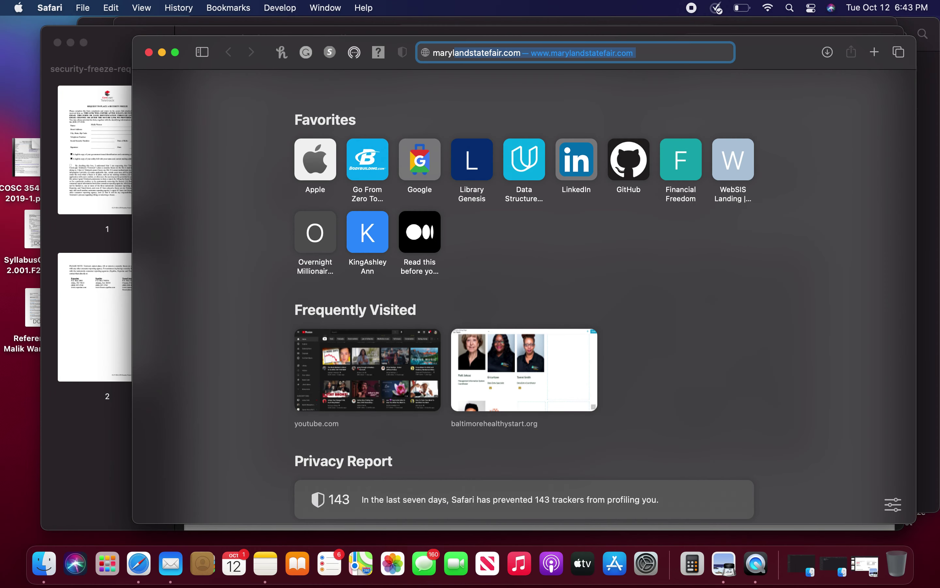
text(and drive)
key(BackSpace)
text(e)
key(BackSpace)
text(r license)
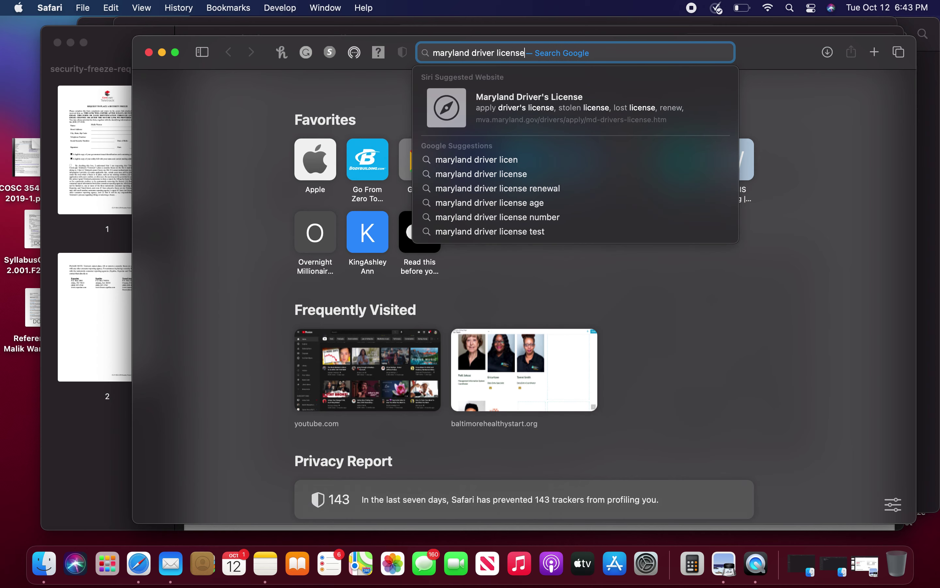
key(Return)
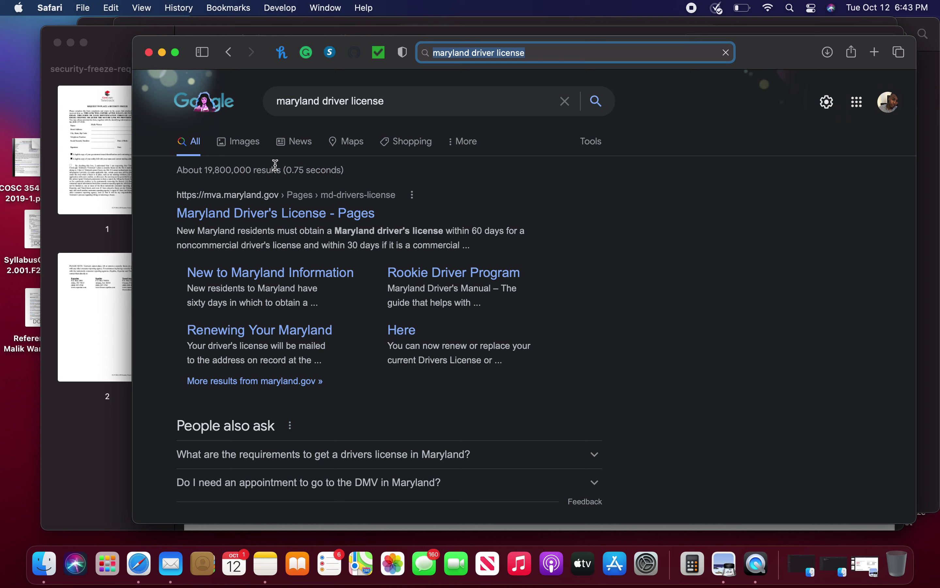
Step: Save the enlarged wbaltv license image from Google Images to the desktop and return to the PDF
click(257, 147)
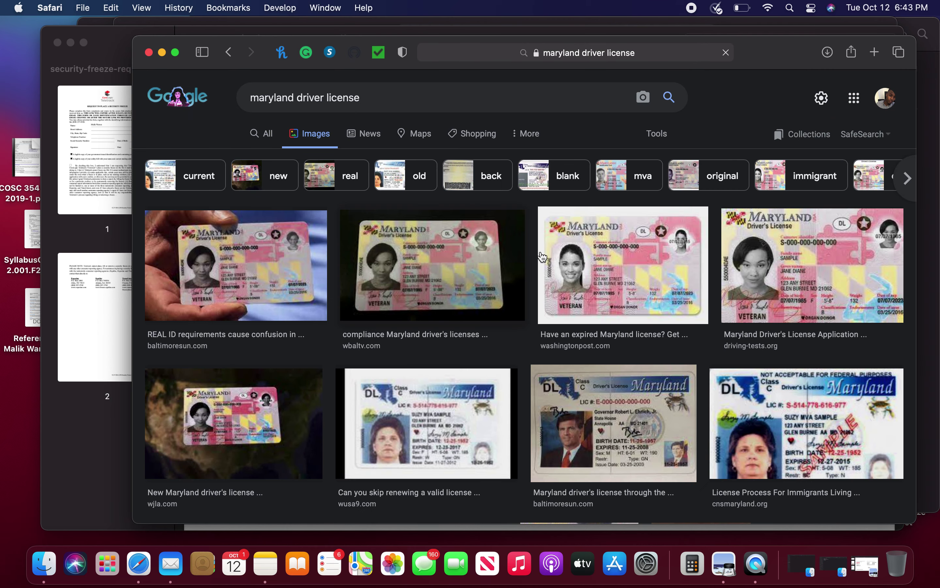
click(255, 264)
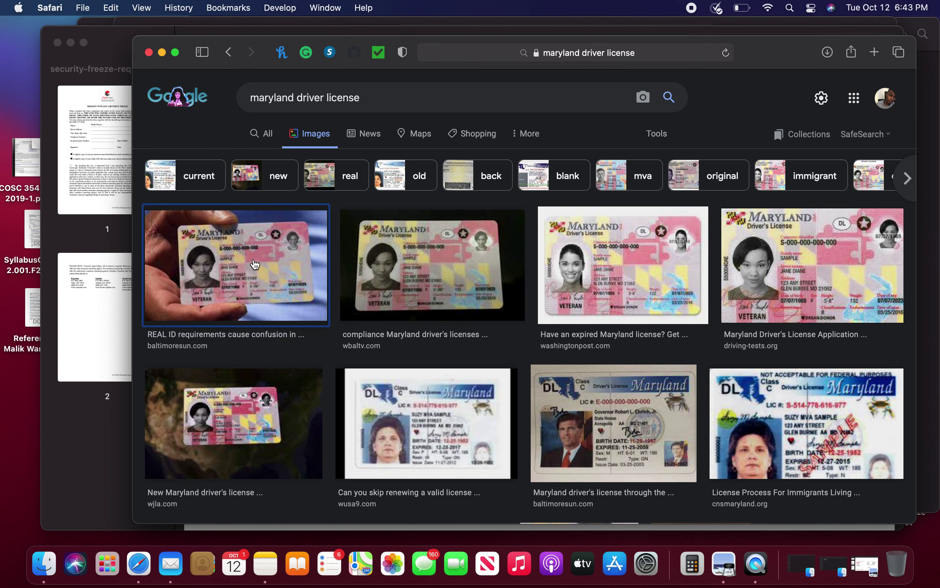
drag(254, 272, 403, 277)
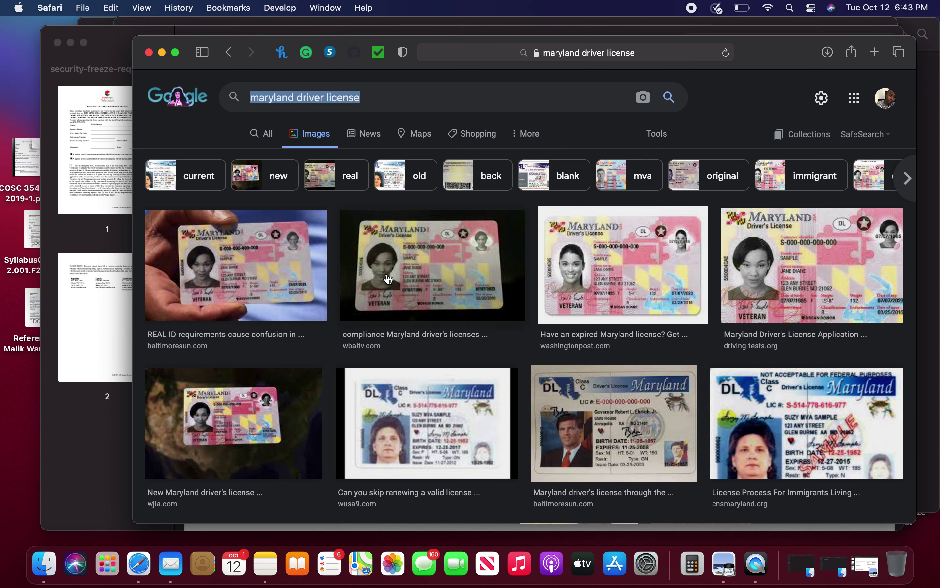
click(403, 277)
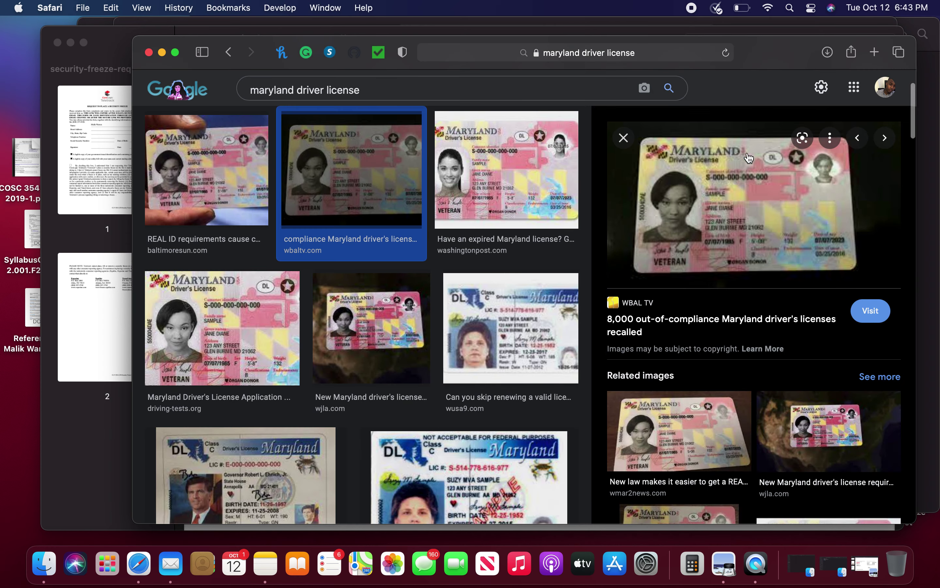
drag(762, 179, 129, 452)
click(16, 543)
click(78, 496)
Step: Review the new driver's license page 3 against page 2 in Preview
scroll(124, 464, down, 2)
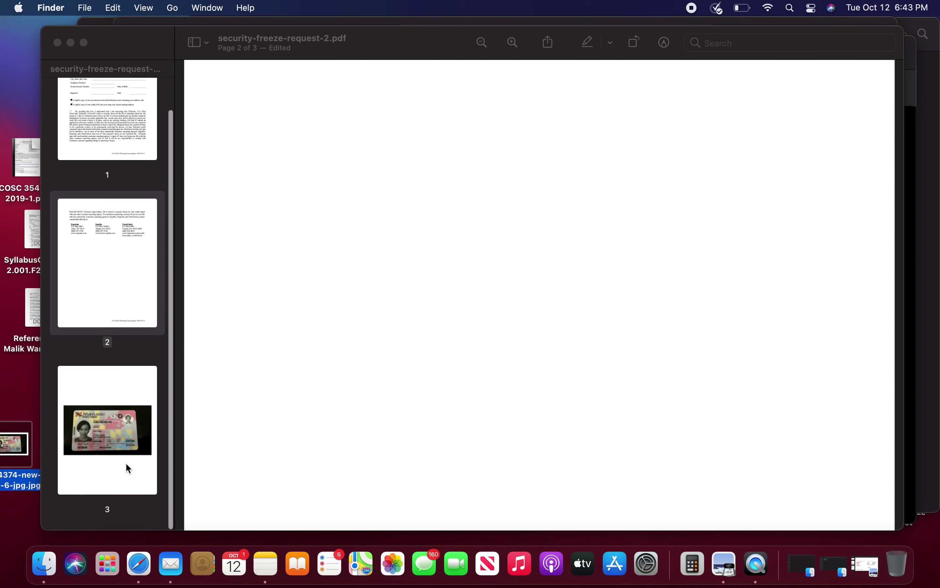
click(124, 396)
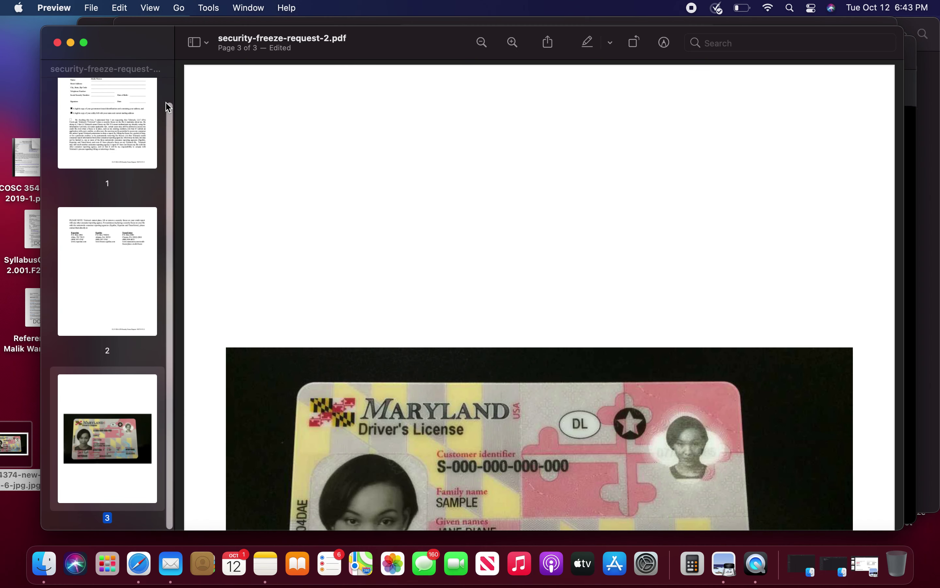
drag(157, 54, 156, 6)
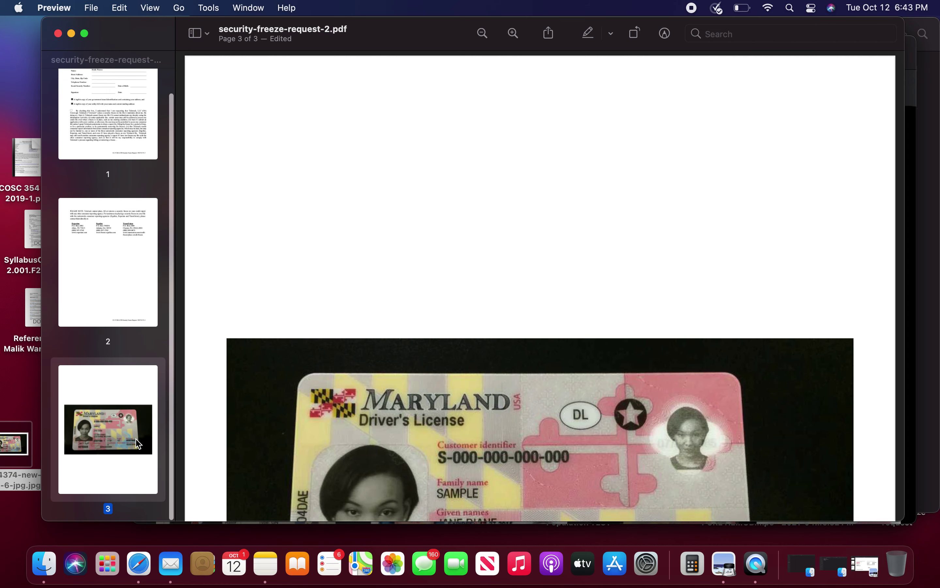
click(152, 345)
click(137, 407)
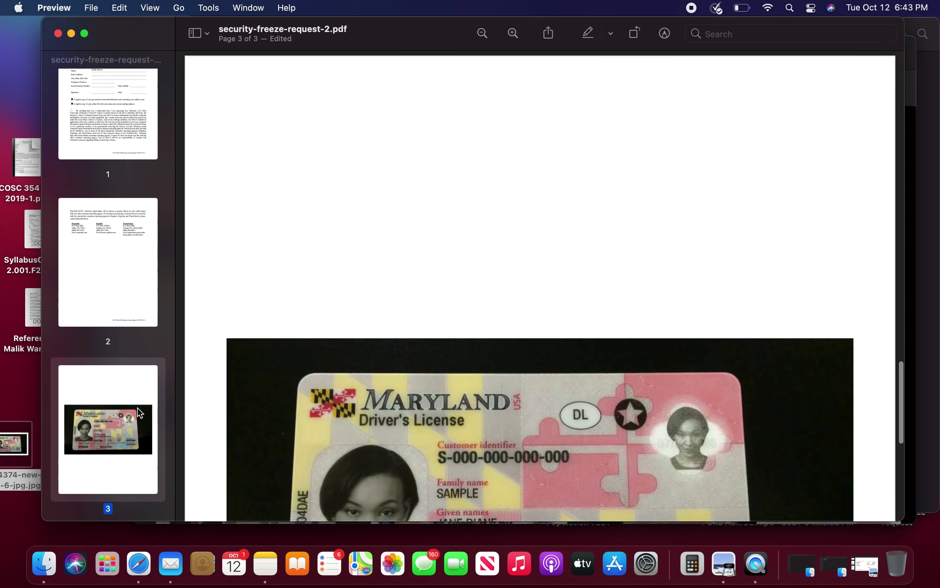
Step: Begin a Spotlight search for 'quick', then clear it
key(super+Tab)
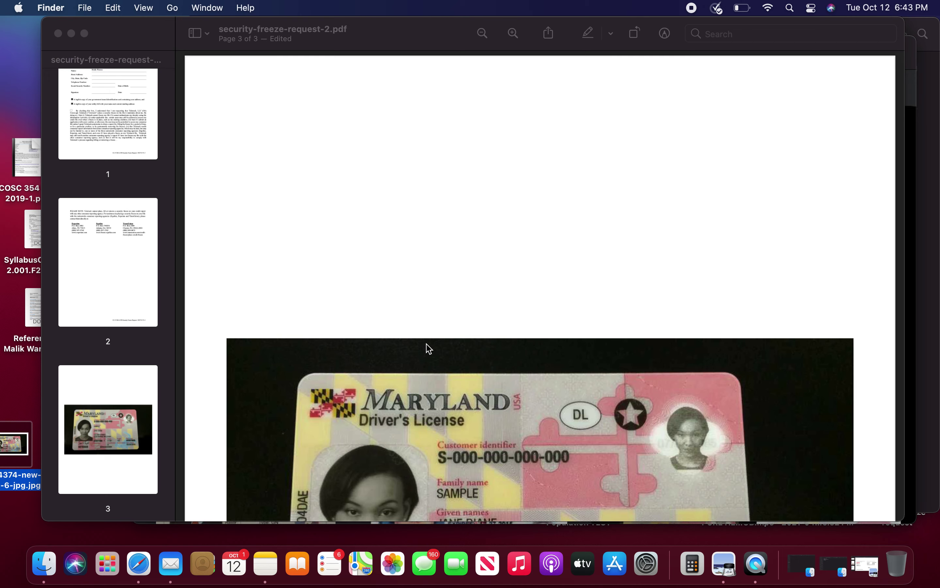
key(super+space)
text(quick)
key(BackSpace)
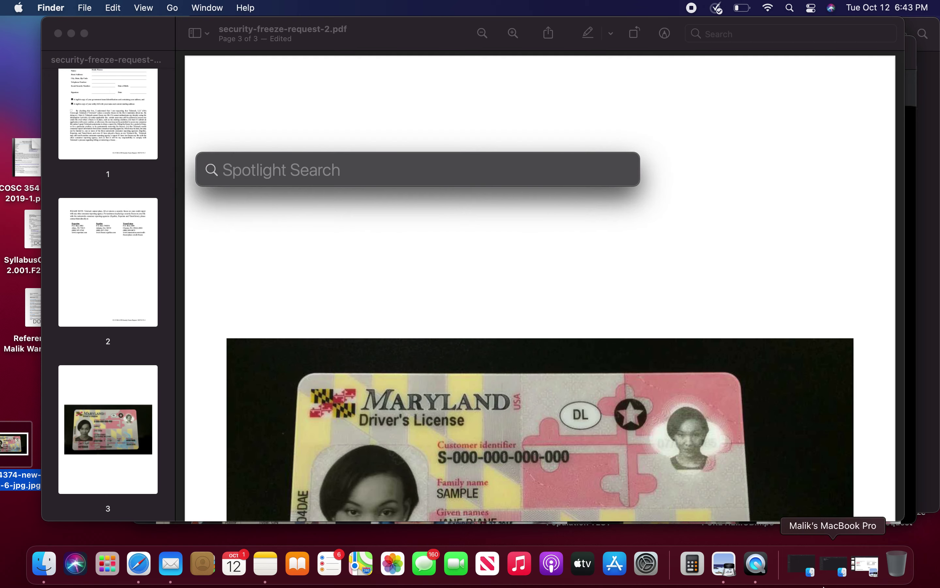
Step: Search Google Images for 'utilitiy bill' in Safari
click(139, 563)
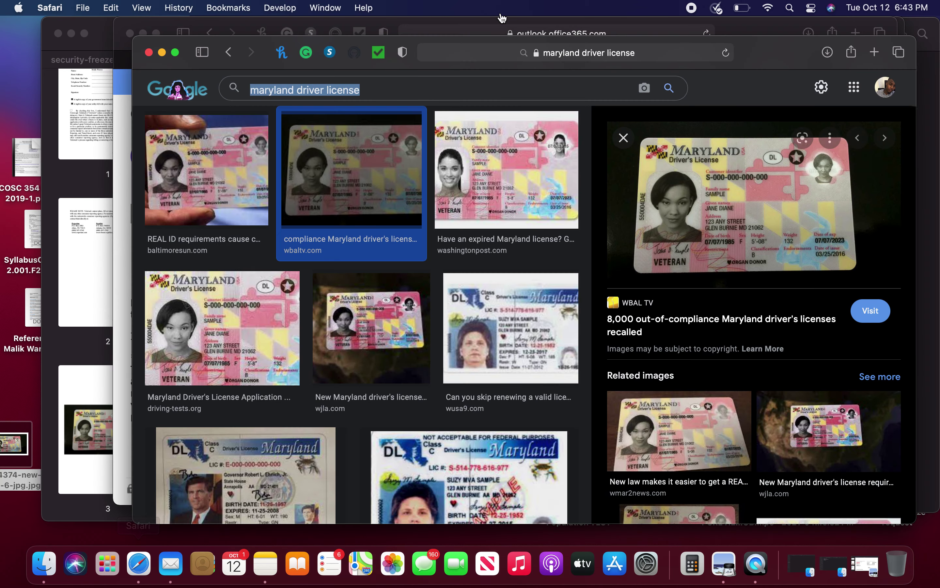
click(529, 54)
text(utilitiy b)
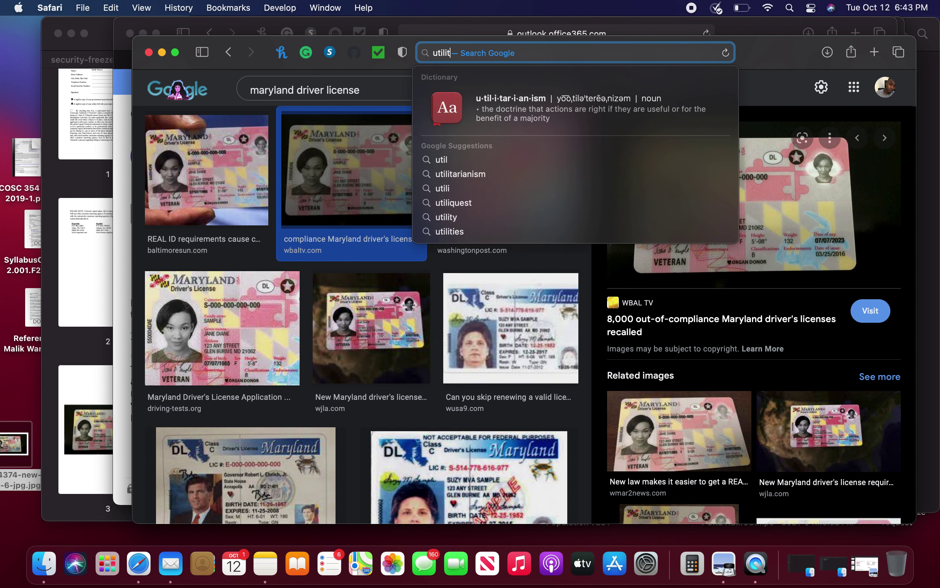
text(ill)
key(Return)
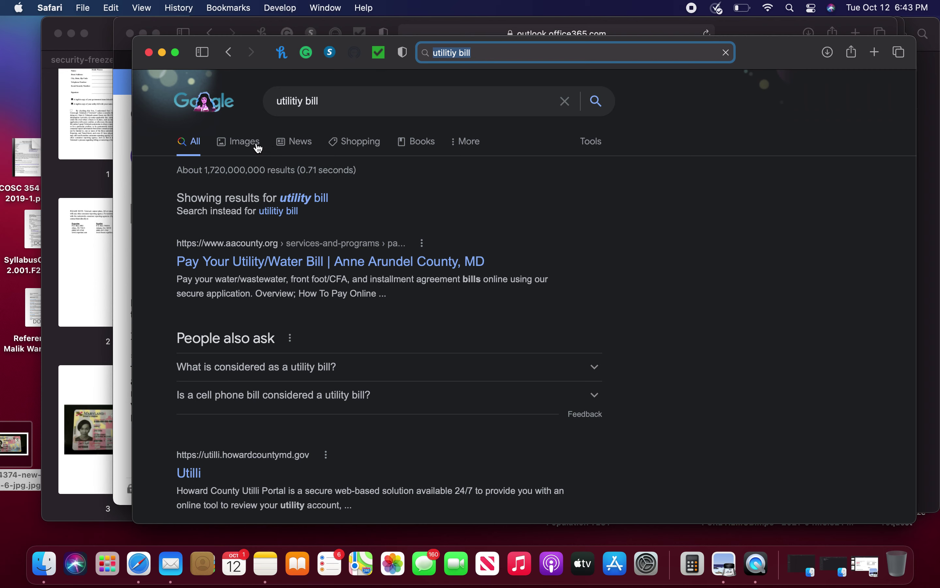
click(248, 146)
Step: Refine to 'sample utility bill' and save the PECO sample bill image to the desktop
click(491, 54)
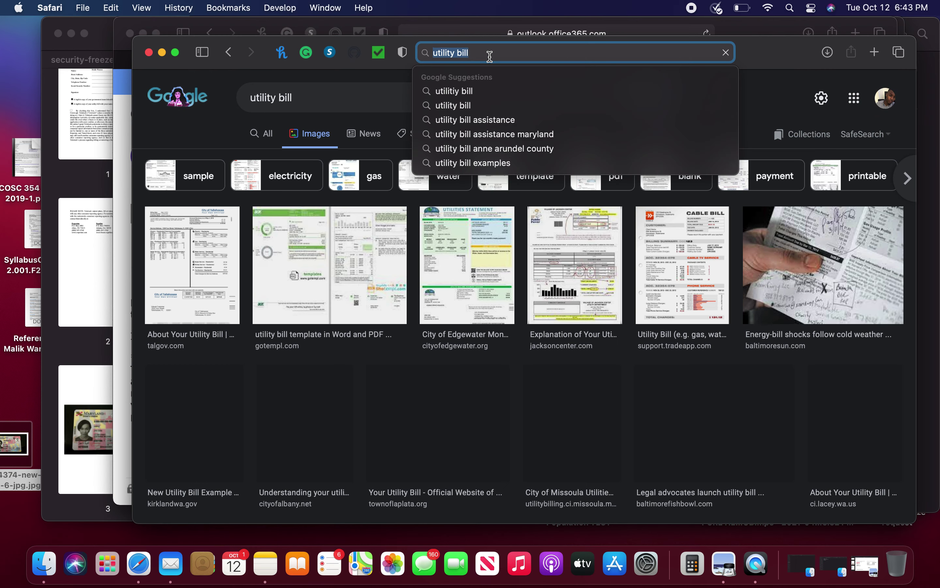
text(sample utilit)
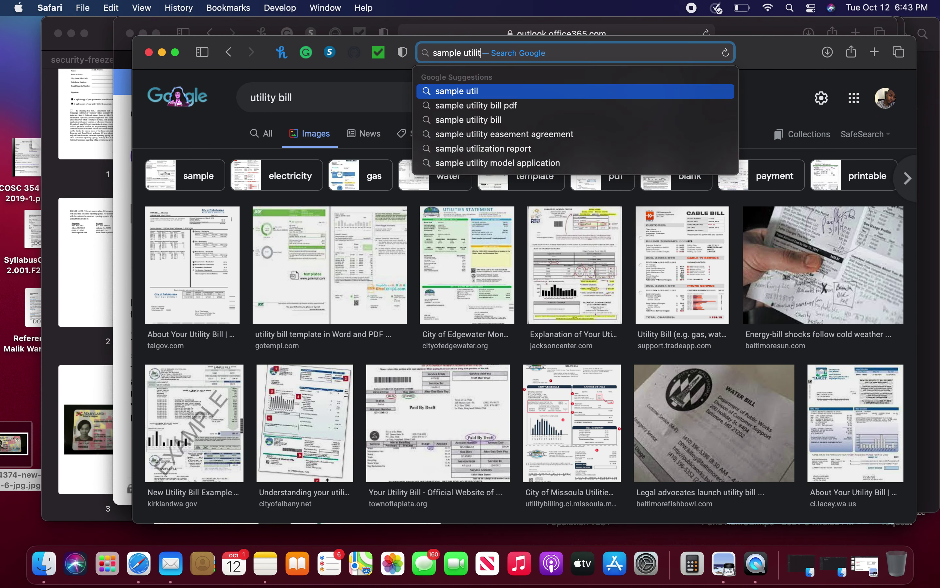
text(y bill)
key(Return)
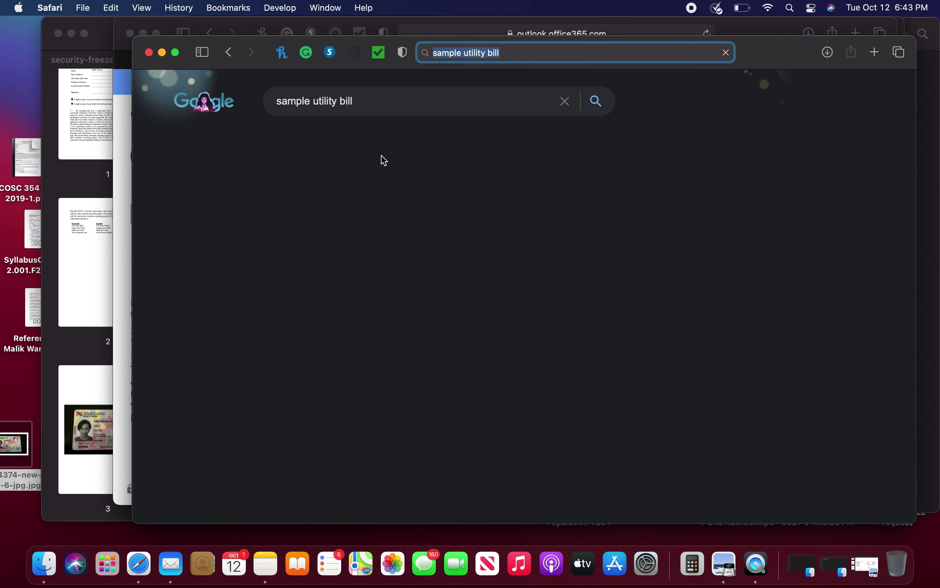
click(250, 143)
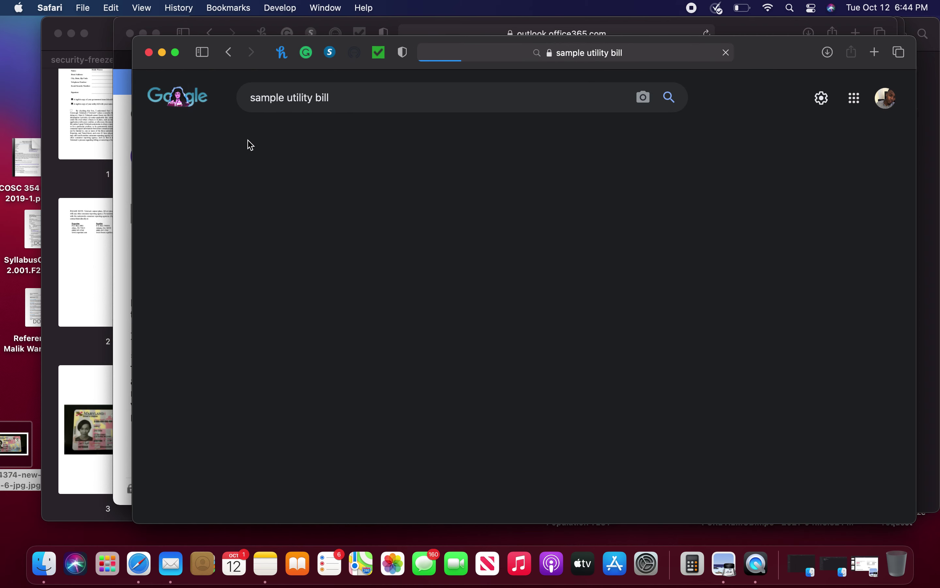
scroll(348, 265, down, 3)
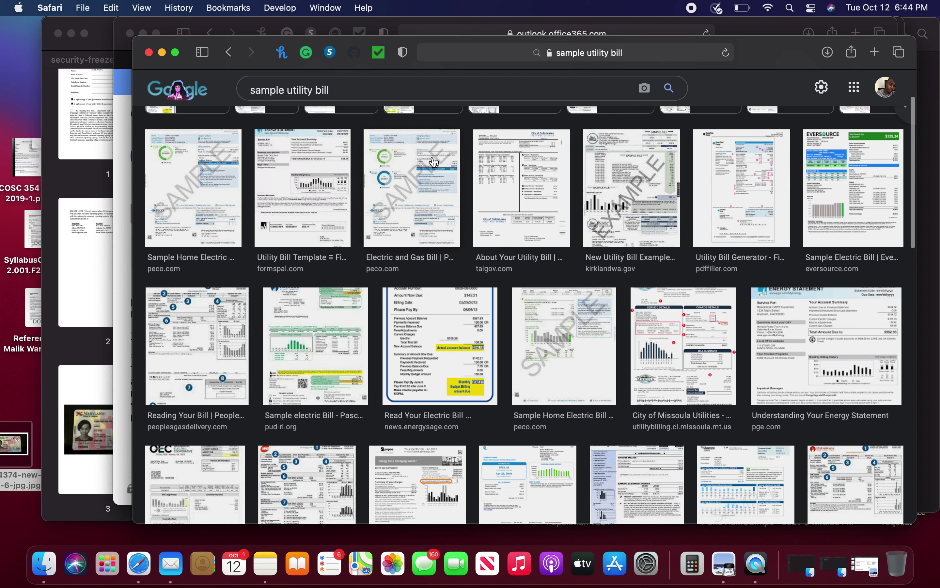
drag(414, 199, 35, 384)
click(55, 354)
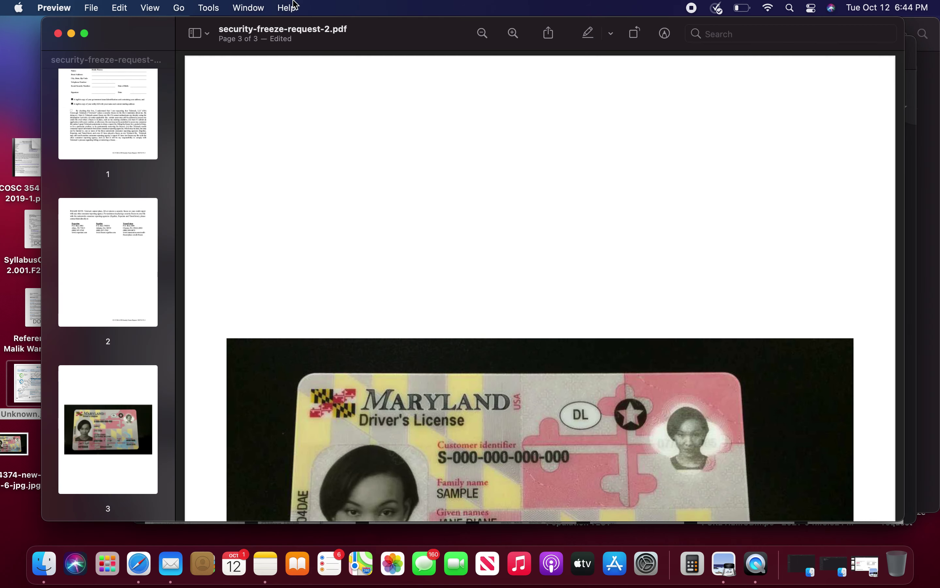
Step: Add the saved PECO bill image as page 4 after the license page
drag(159, 41, 233, 40)
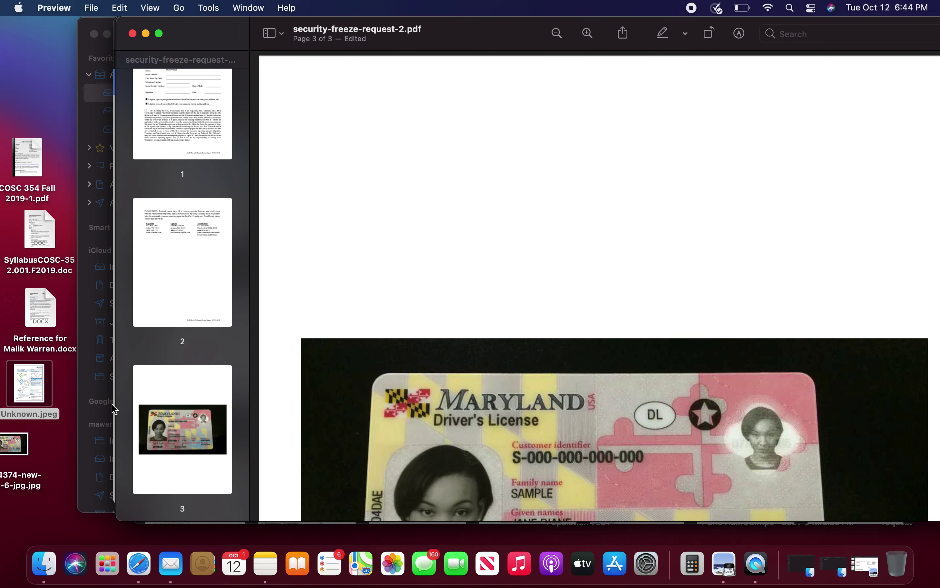
click(141, 512)
click(57, 419)
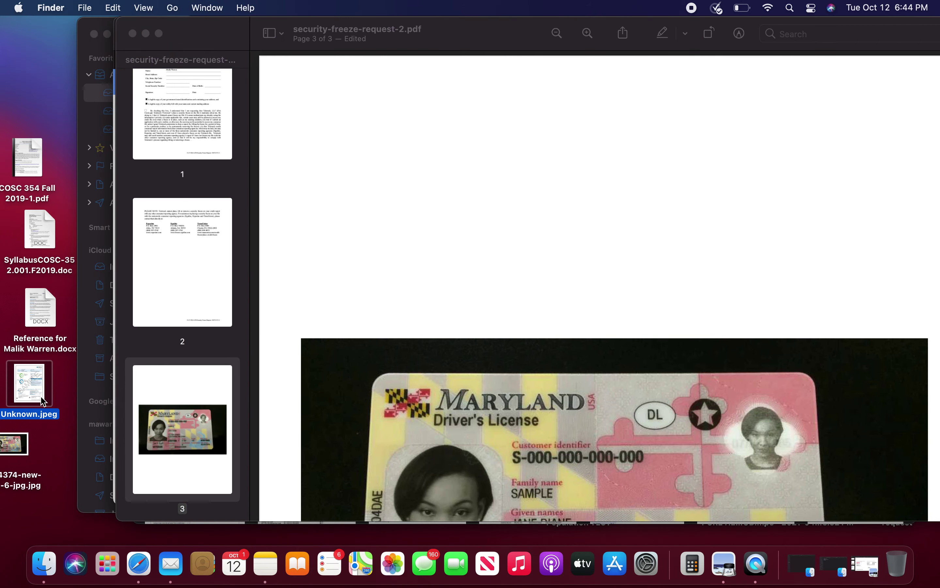
drag(45, 391, 164, 478)
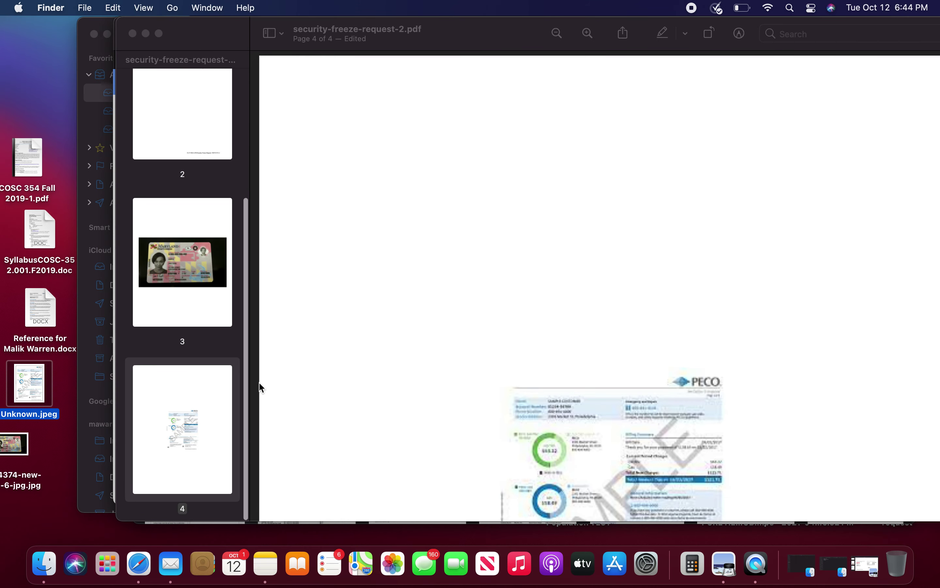
click(188, 436)
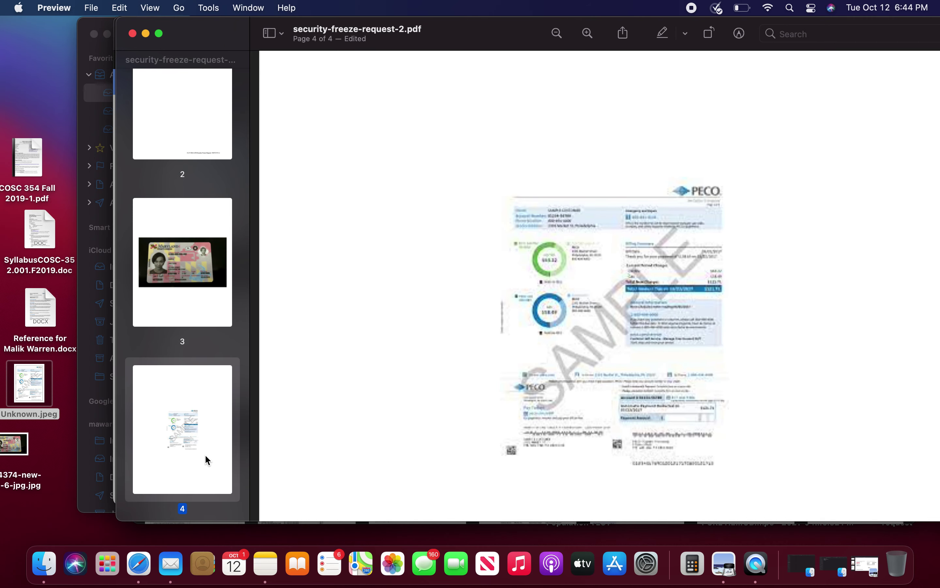
Step: Delete the PECO bill page 4 and switch over to Safari
key(Delete)
key(super+Tab)
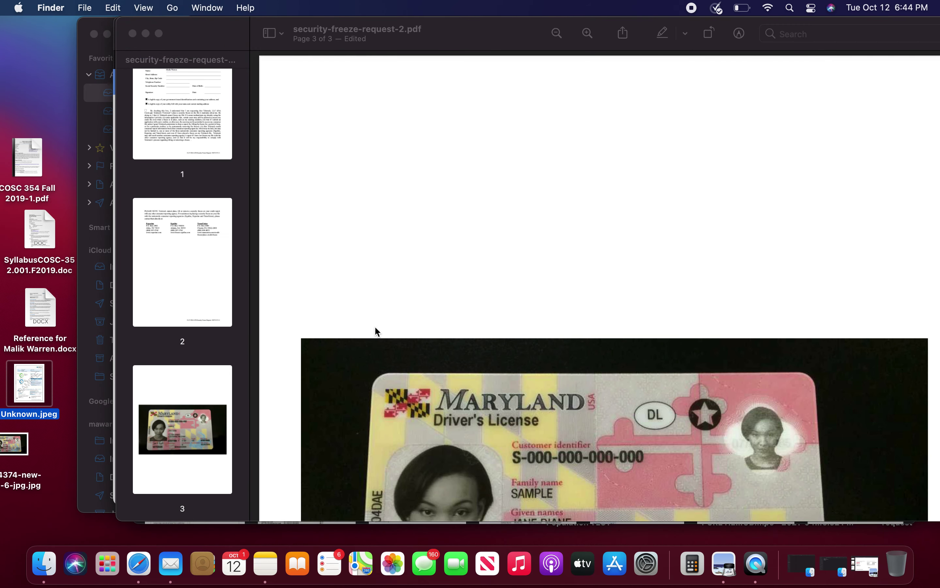
key(super+Tab)
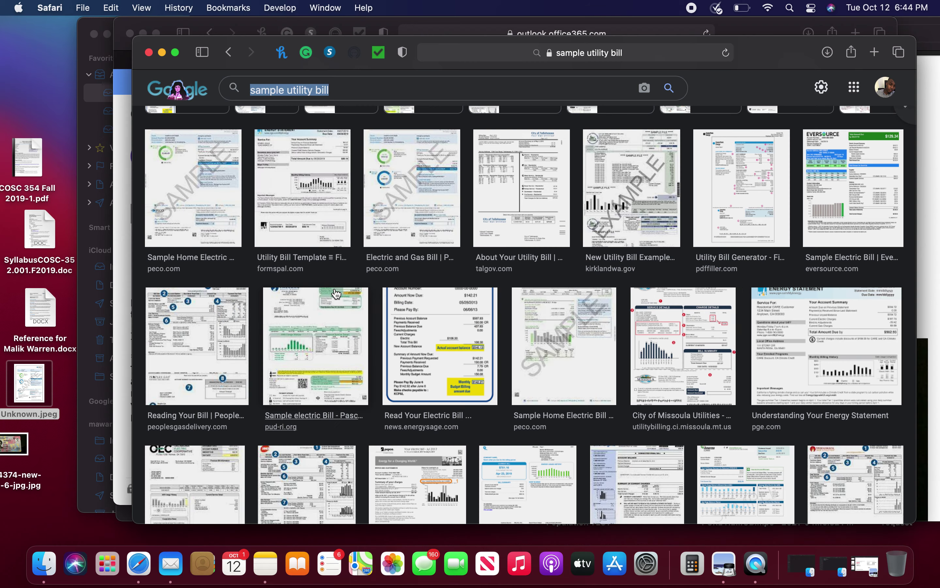
Step: Preview the EnergySage and City of Tallahassee sample bill images
click(470, 341)
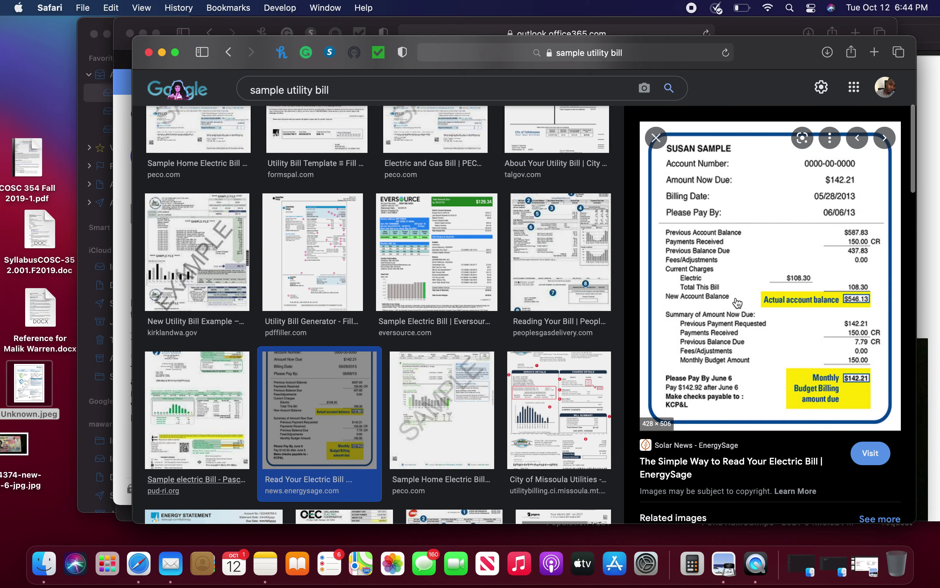
scroll(626, 247, up, 1)
scroll(626, 247, up, 2)
click(557, 208)
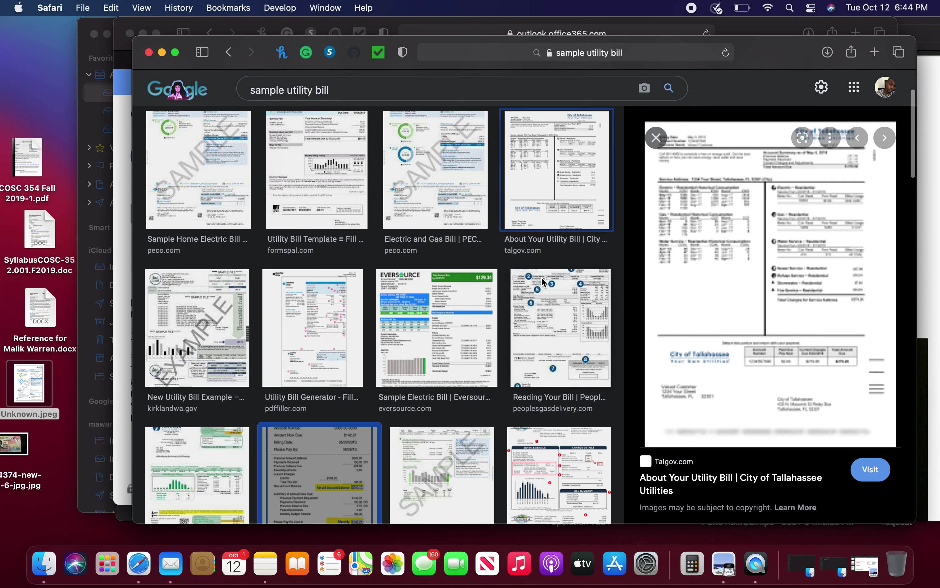
Step: Search 'sample xfinity utility bill' and save the Xfinity bill template image to the desktop
click(288, 90)
text(xfin)
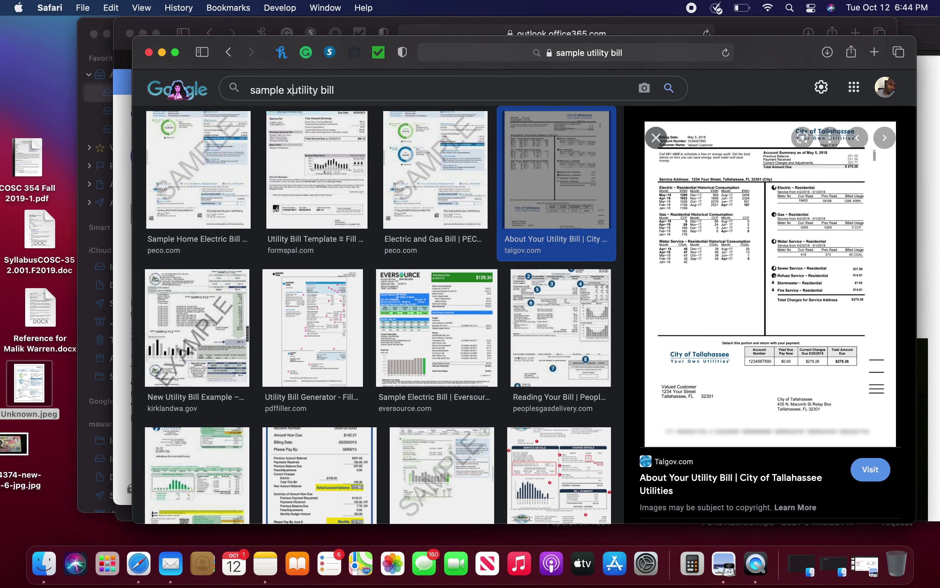
text(ity)
key(Return)
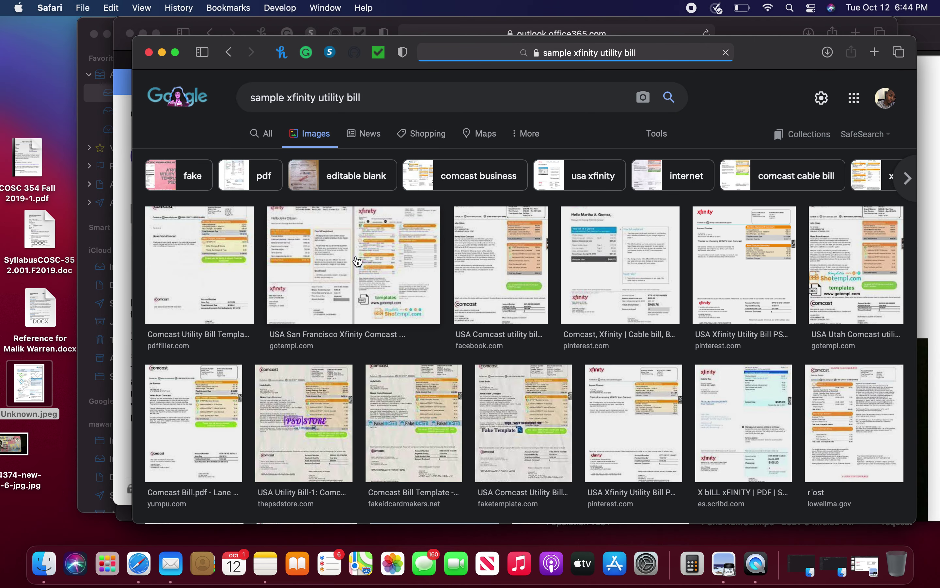
click(340, 243)
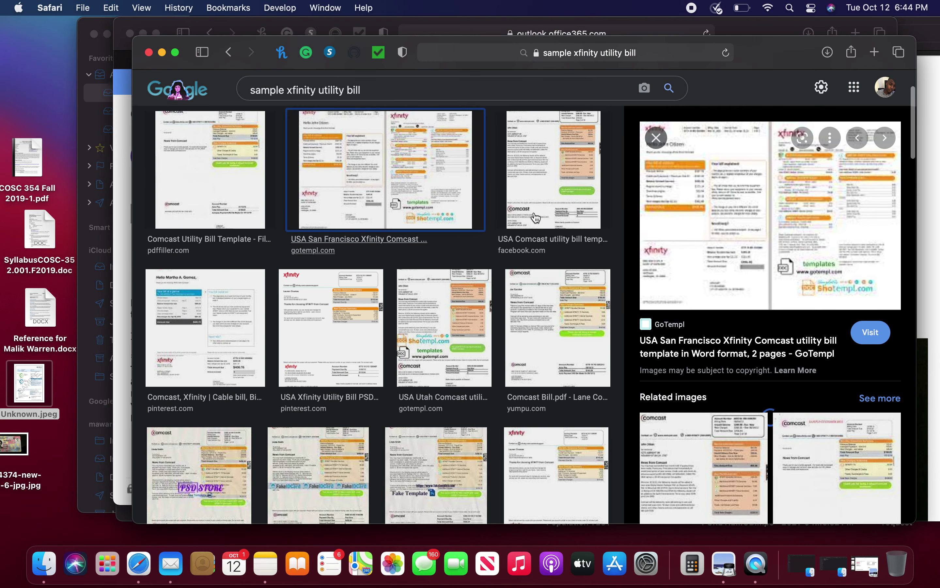
click(773, 238)
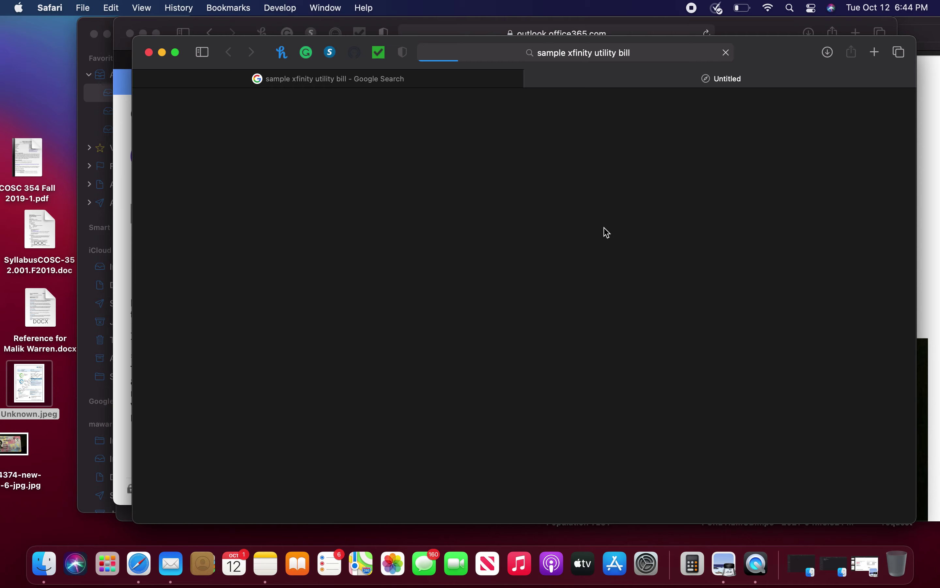
mouse_move(464, 84)
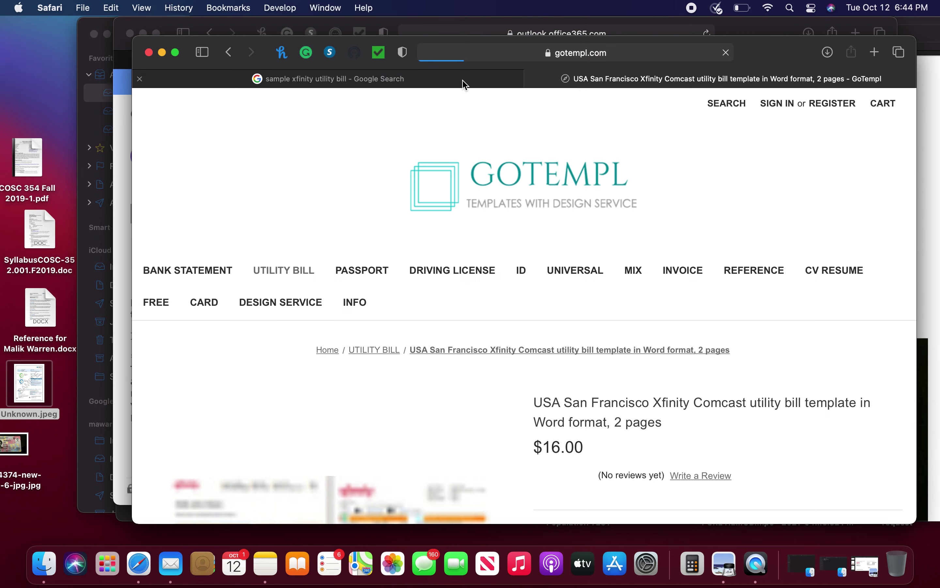
scroll(481, 355, down, 3)
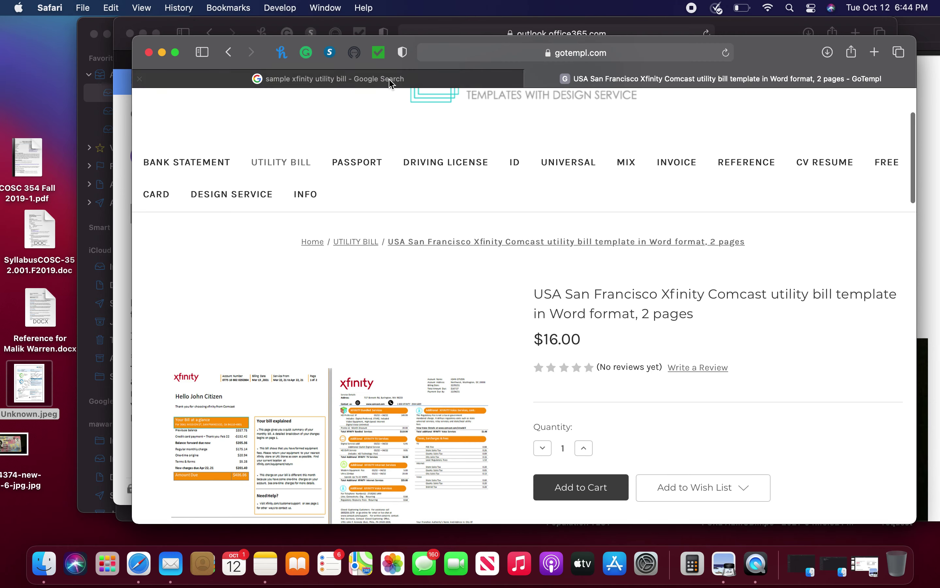
click(388, 80)
drag(808, 245, 54, 505)
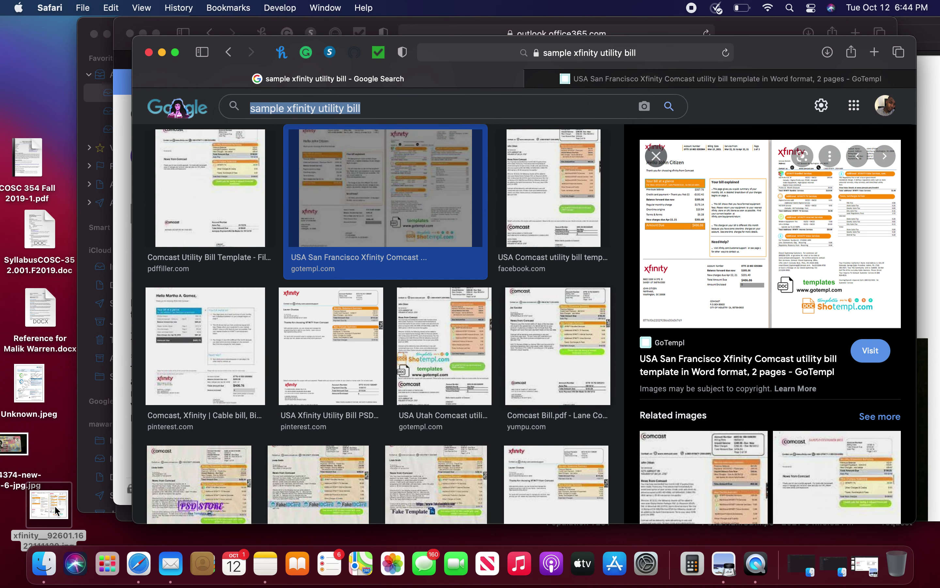
click(123, 369)
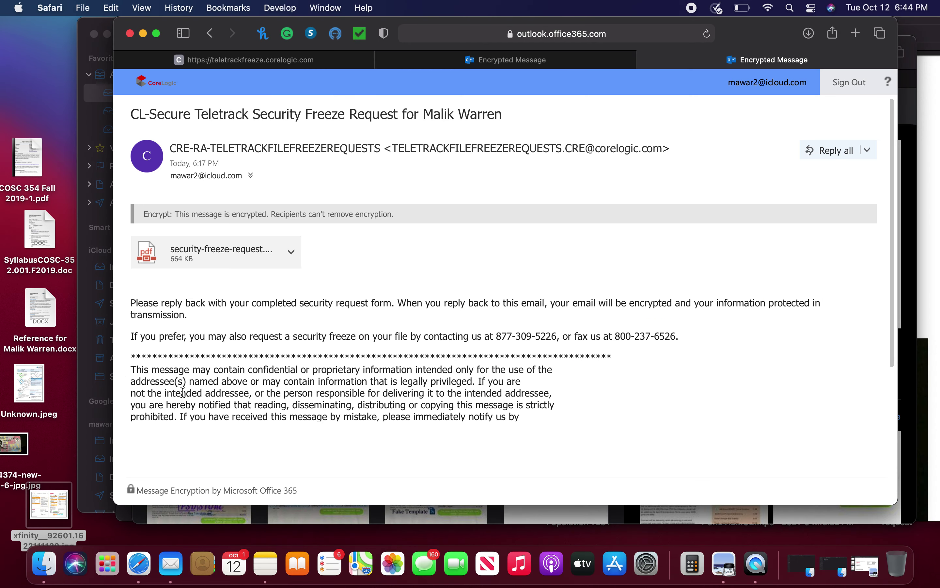
Step: Drop the Xfinity bill jpg into Preview's sidebar as page 4, then revisit the license page 3
key(super+Tab)
key(super+Tab)
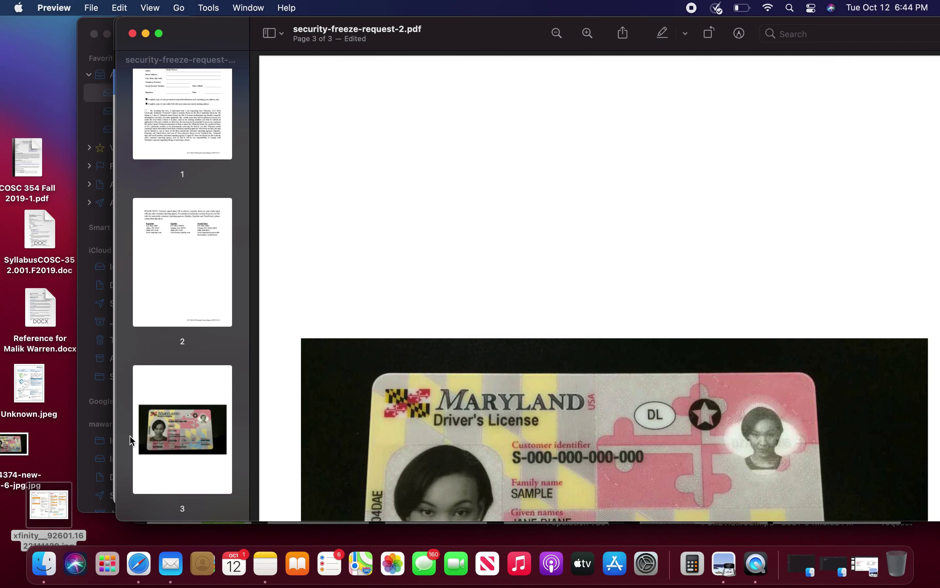
drag(39, 499, 235, 513)
scroll(510, 184, down, 6)
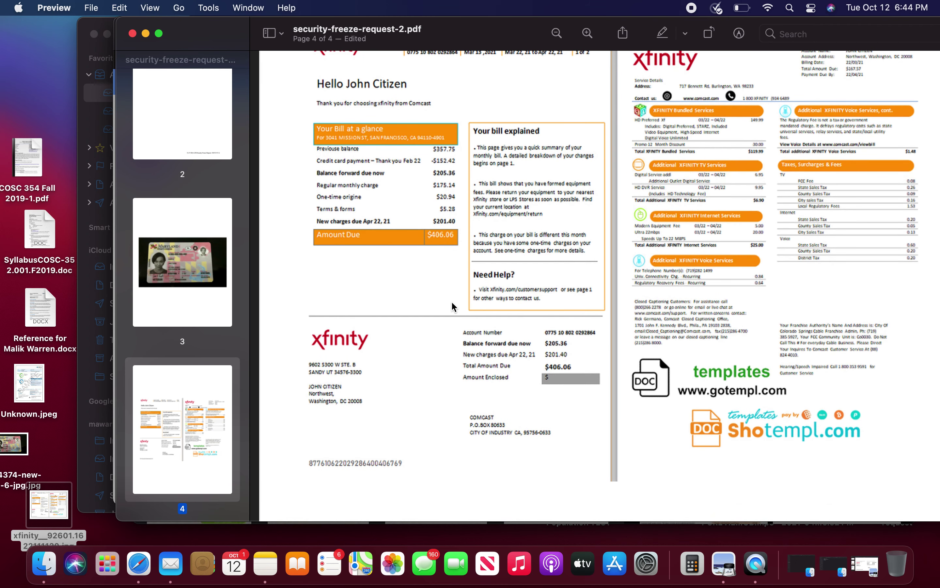
scroll(372, 338, up, 2)
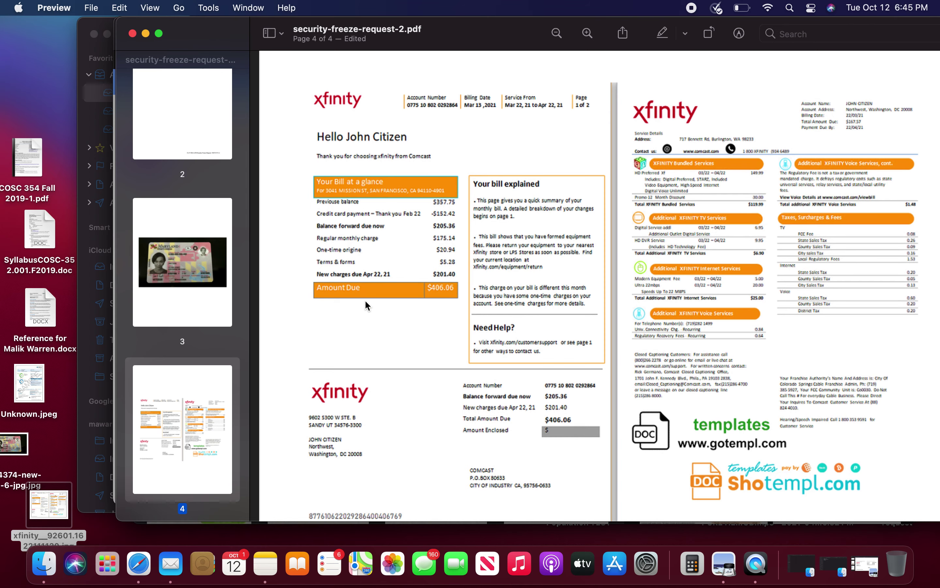
click(214, 263)
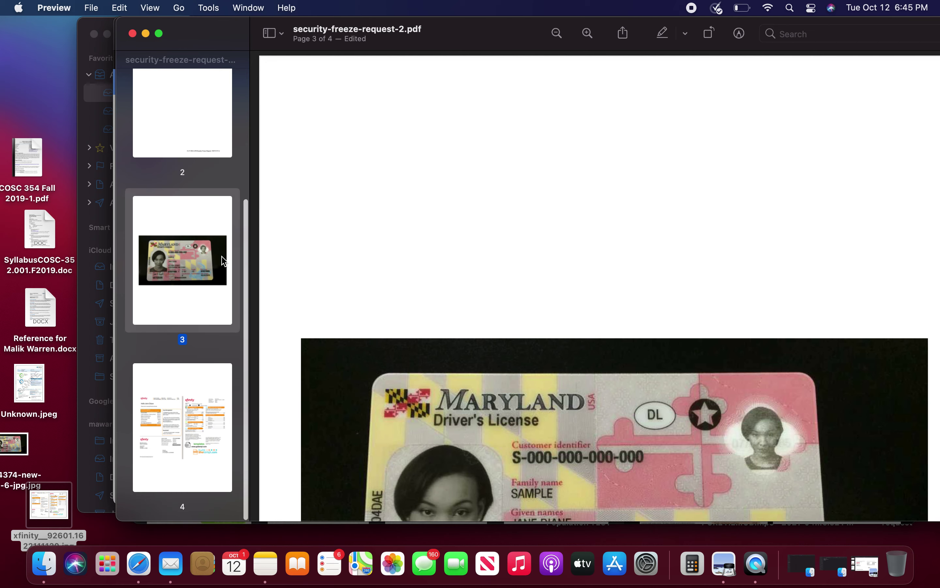
scroll(346, 254, down, 3)
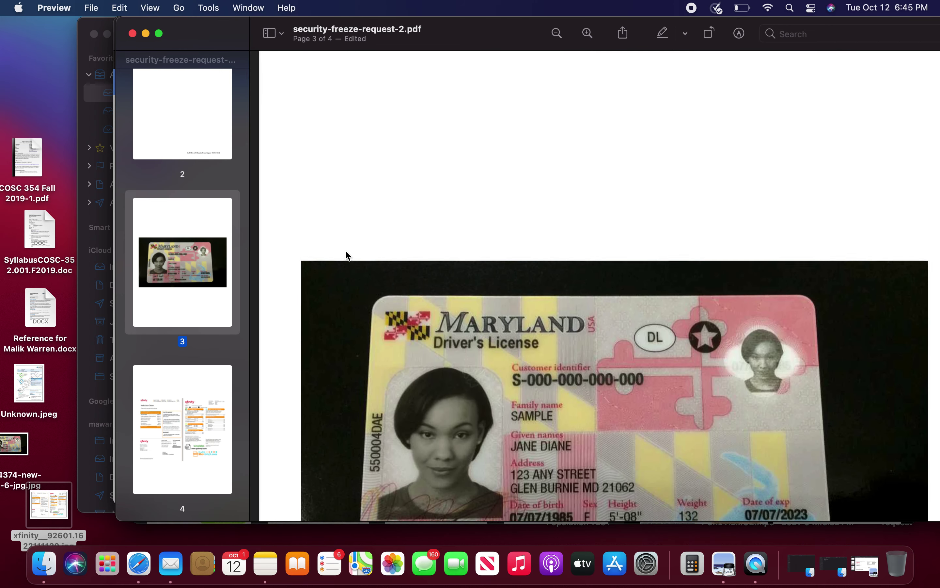
Step: On page 1, fill in the Street Address and City/State/Zip fields
scroll(344, 253, up, 5)
click(183, 140)
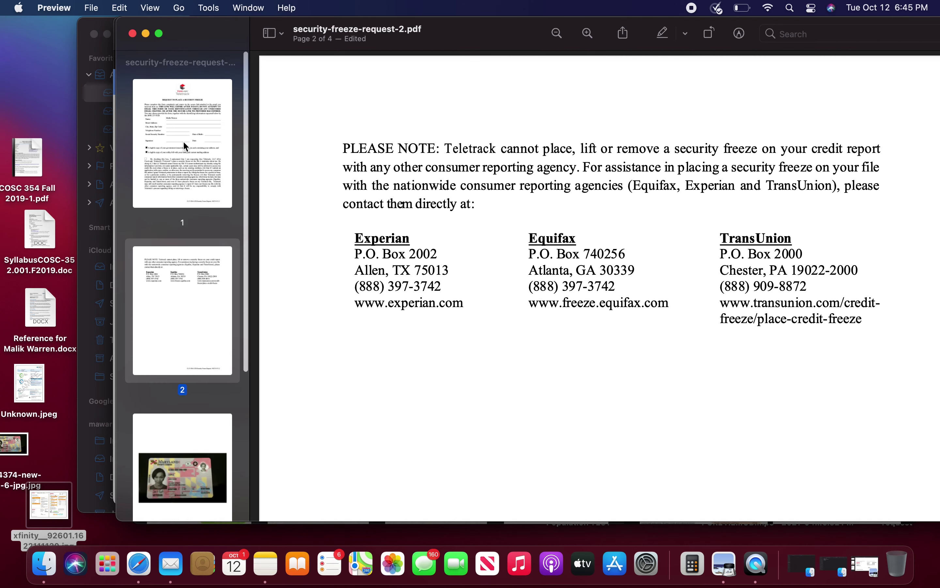
click(183, 143)
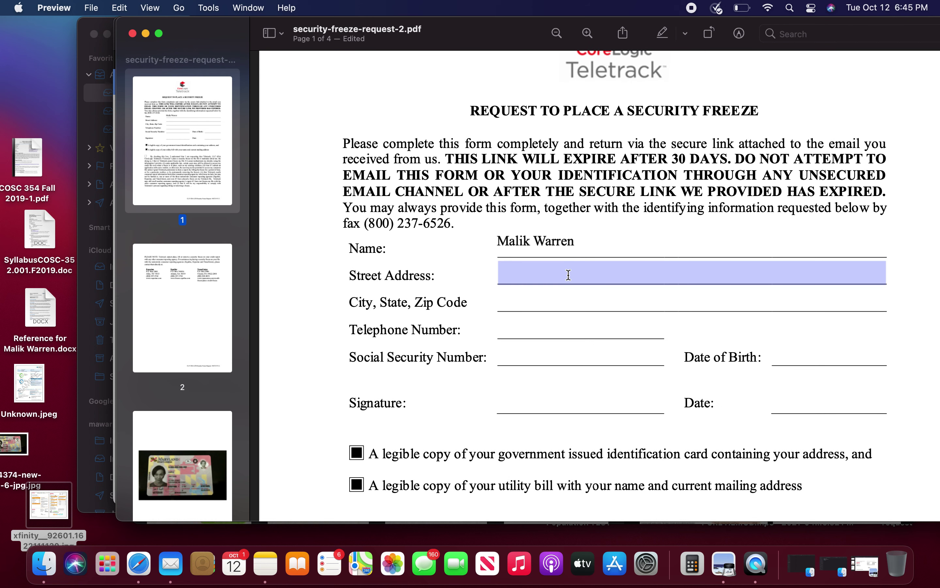
click(568, 272)
text(XYZ)
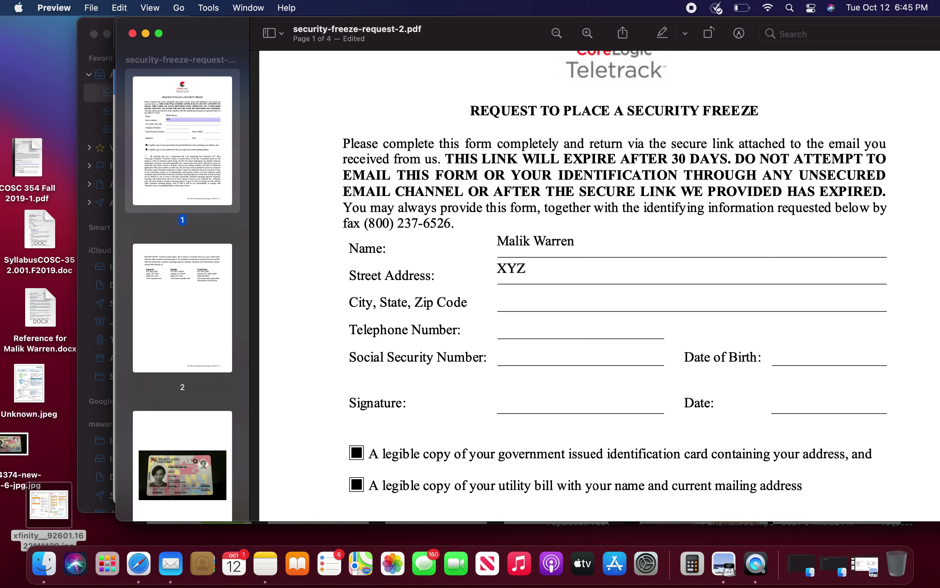
key(BackSpace)
key(BackSpace)
key(Tab)
click(560, 292)
text(New Charles,)
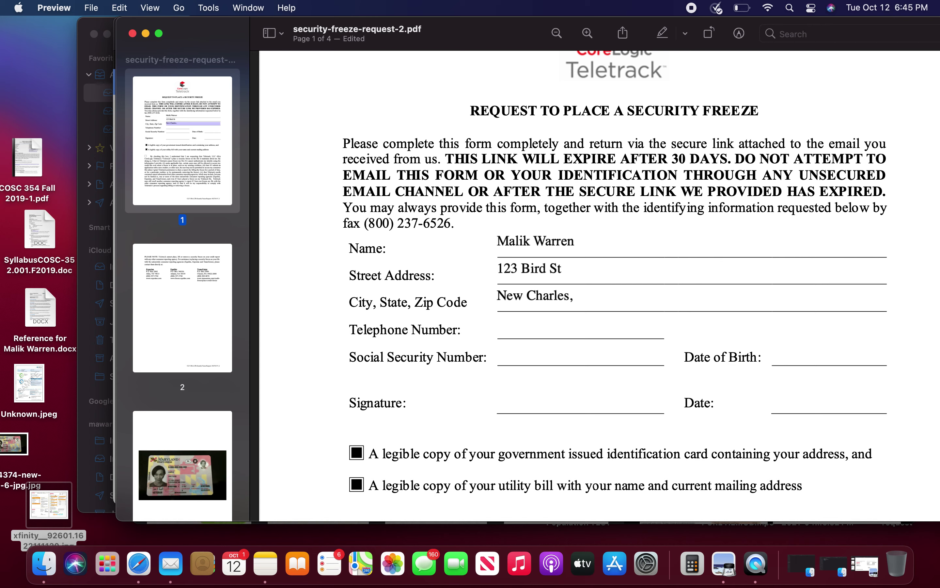
text(MD 11940)
Step: Enter the telephone number, Social Security number and date of birth
click(571, 330)
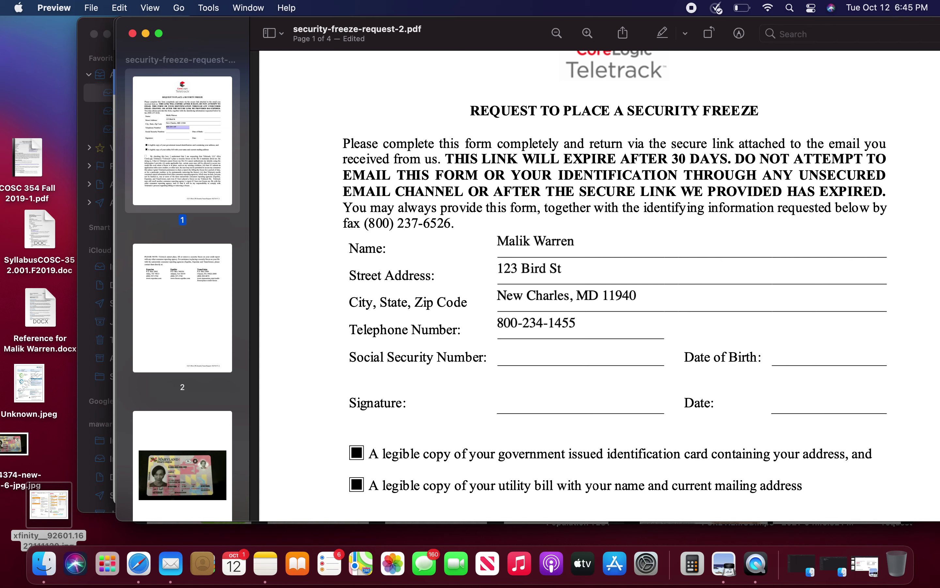
click(585, 351)
text(123-45-6789)
click(812, 357)
text(01/0)
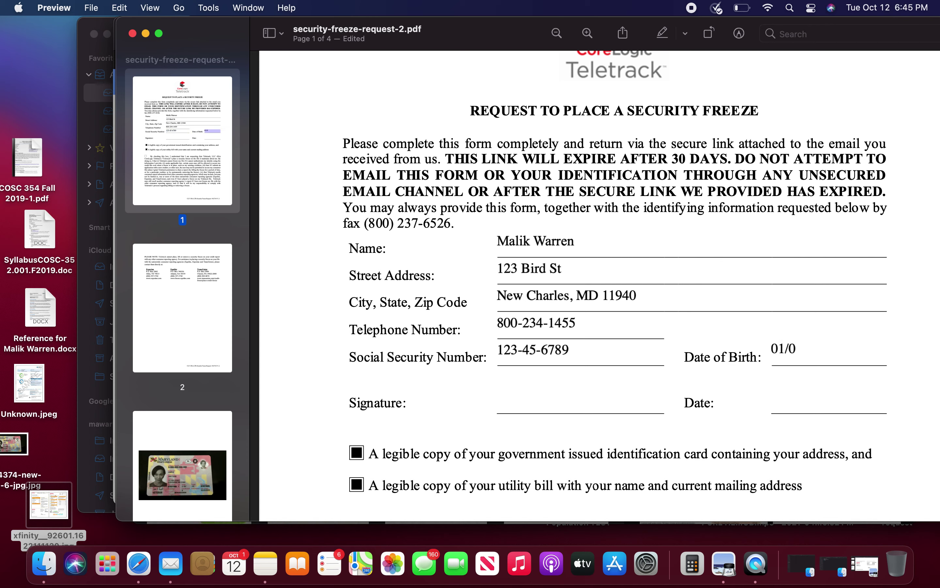
text(1/2020)
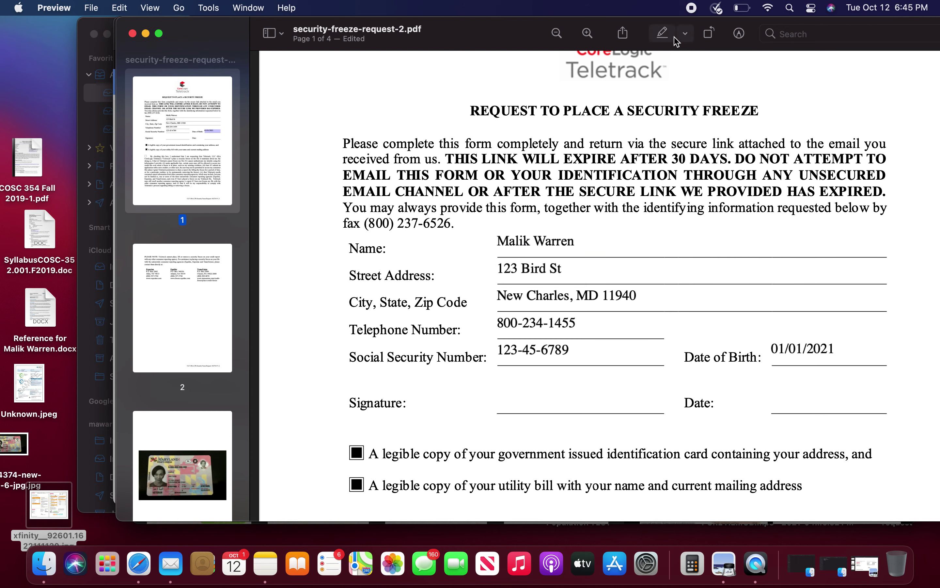
Step: Insert the saved handwritten signature and drag it onto the form's Signature line
click(739, 34)
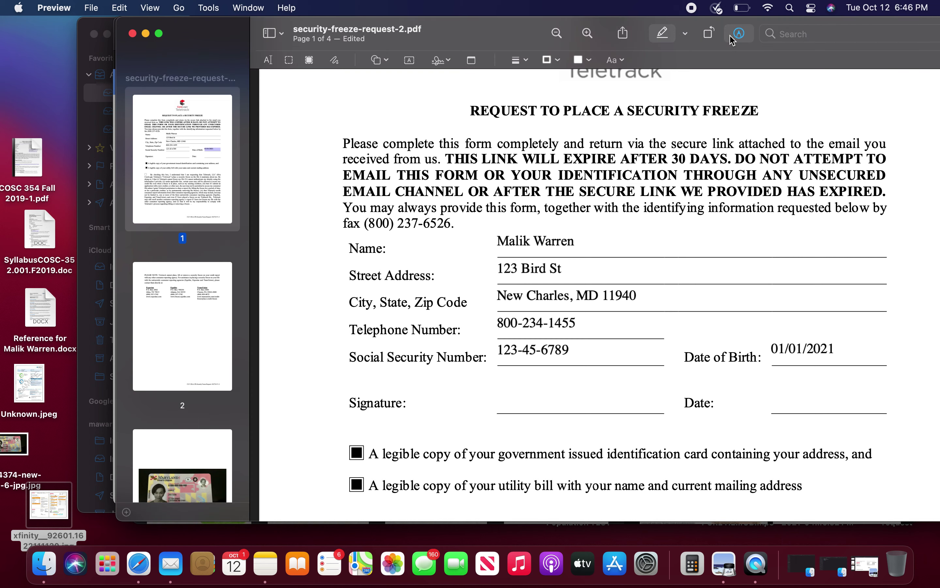
click(438, 60)
click(435, 102)
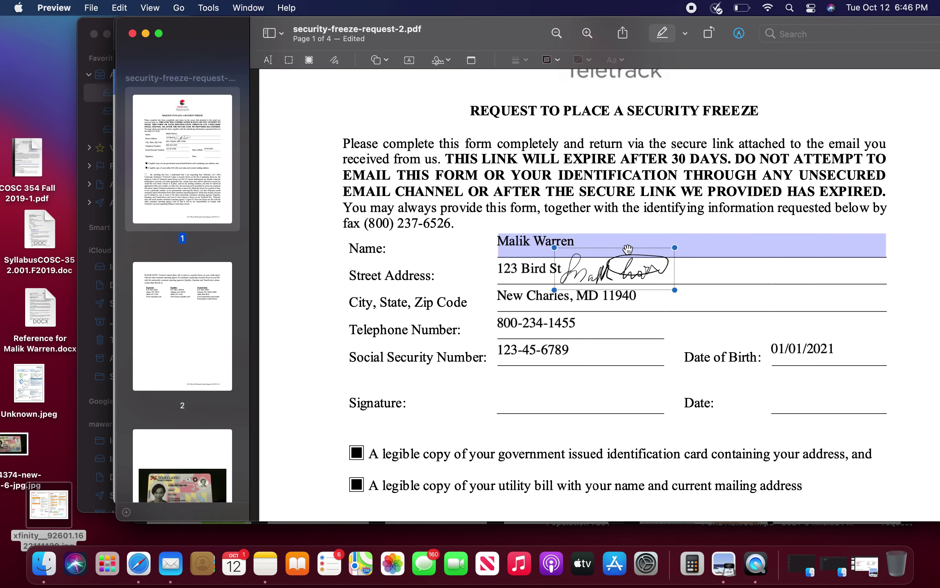
drag(628, 249, 574, 380)
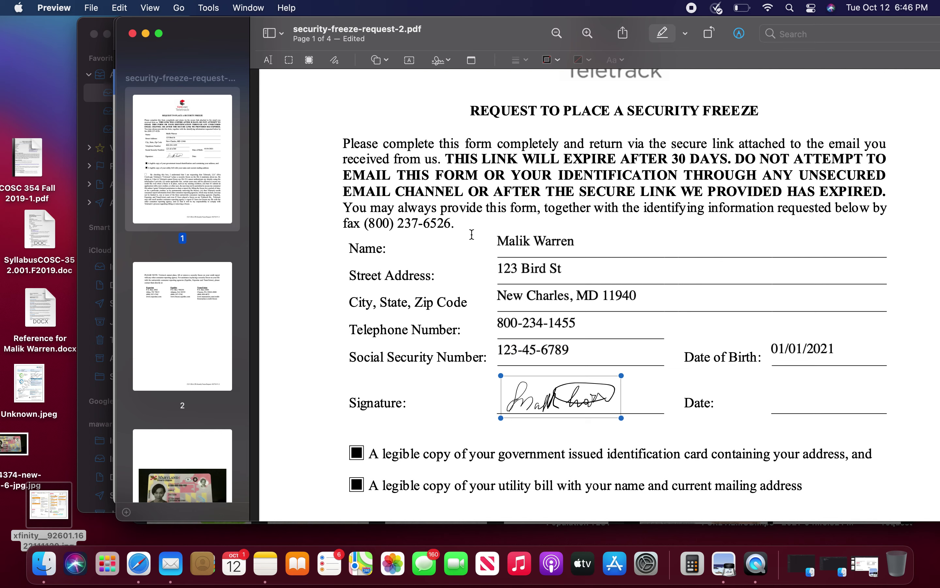
click(333, 60)
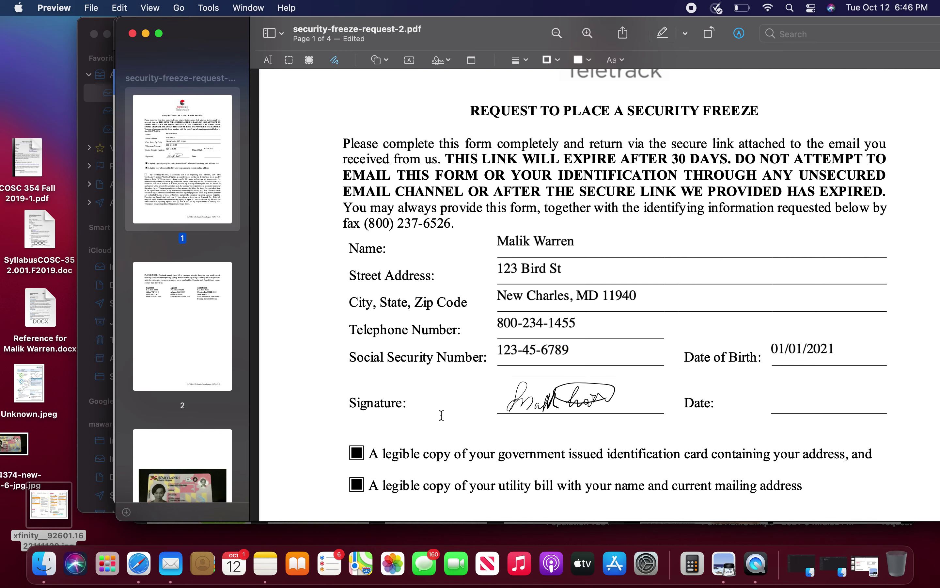
drag(328, 292, 325, 352)
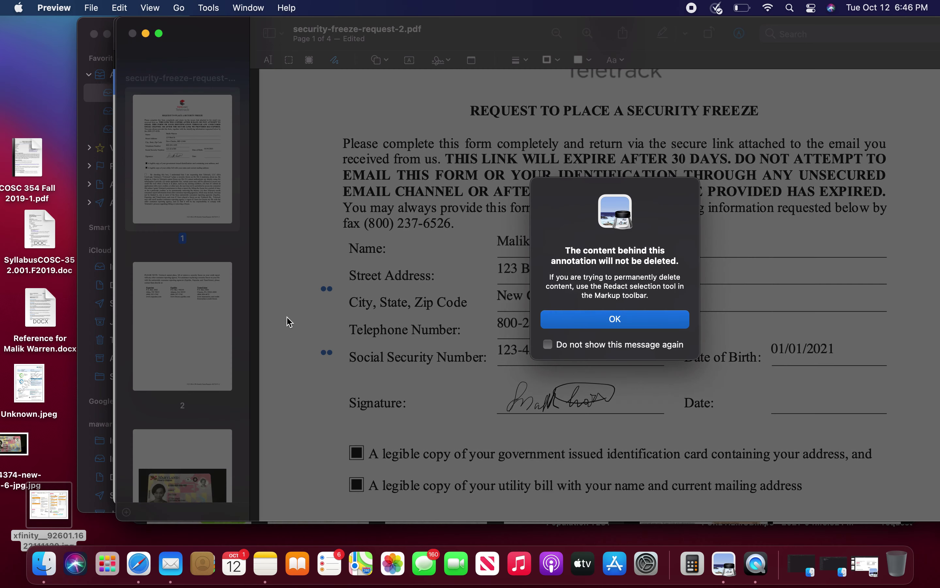
click(584, 327)
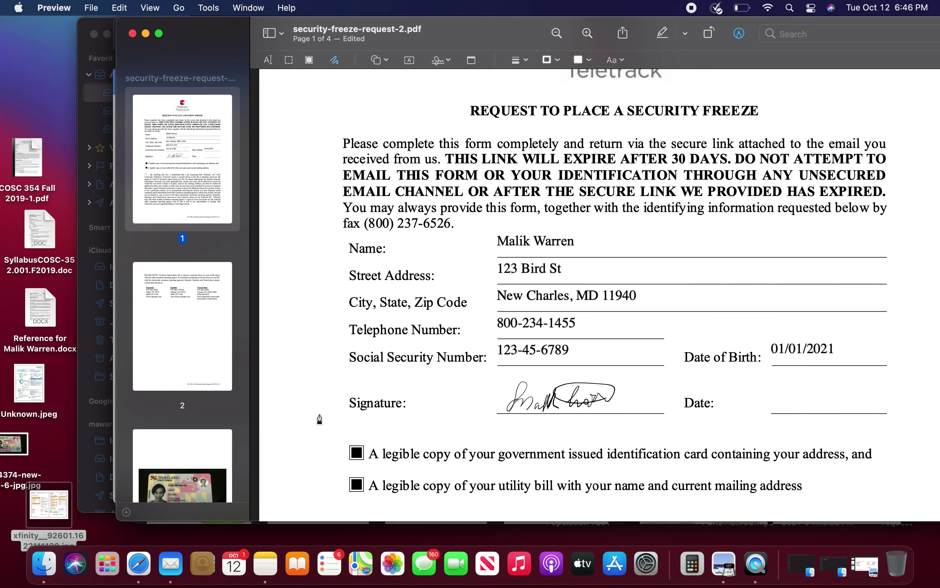
click(306, 376)
click(589, 61)
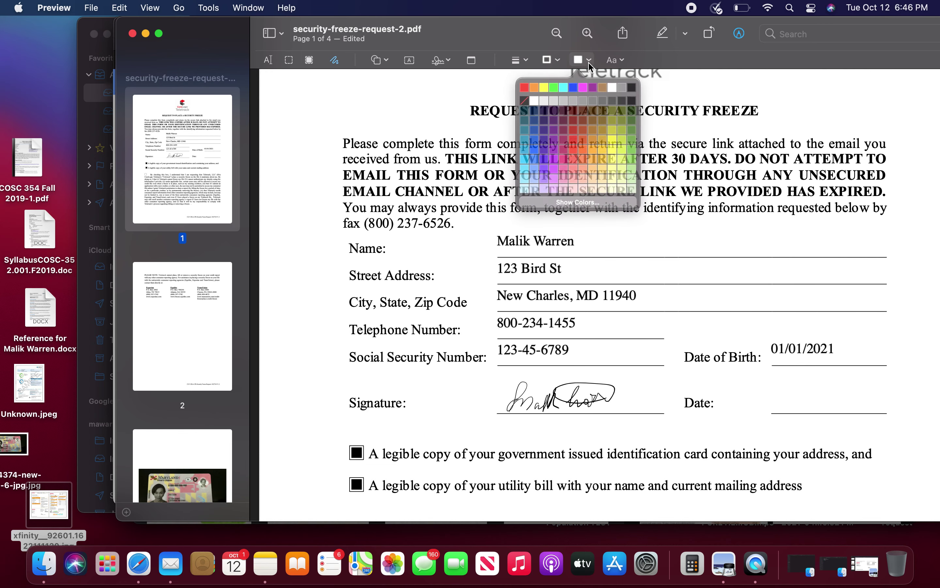
click(632, 87)
drag(310, 375, 310, 433)
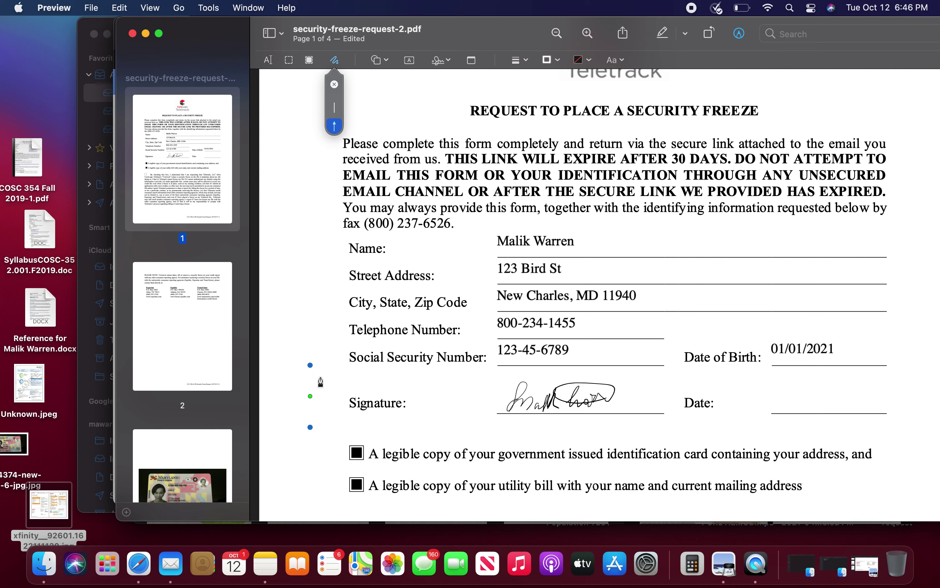
click(334, 125)
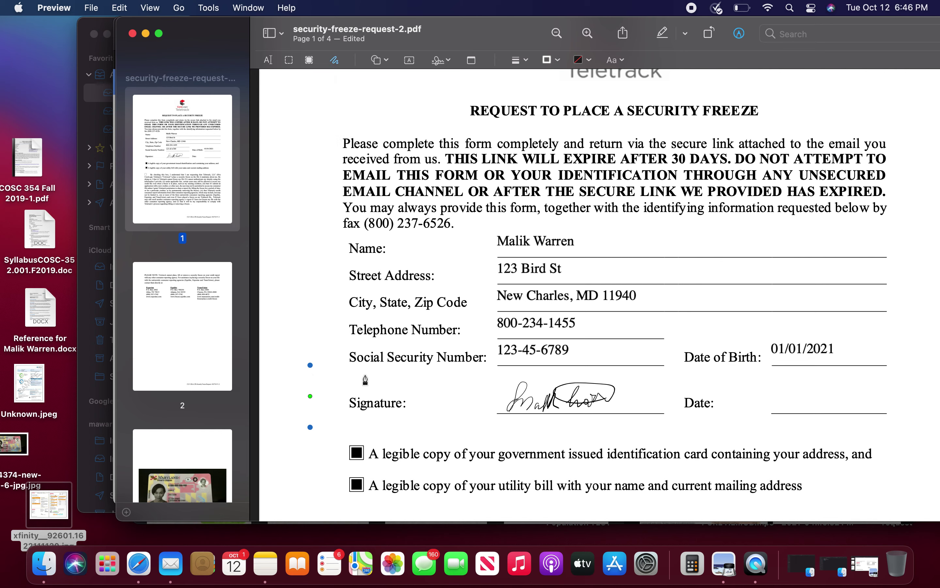
click(588, 61)
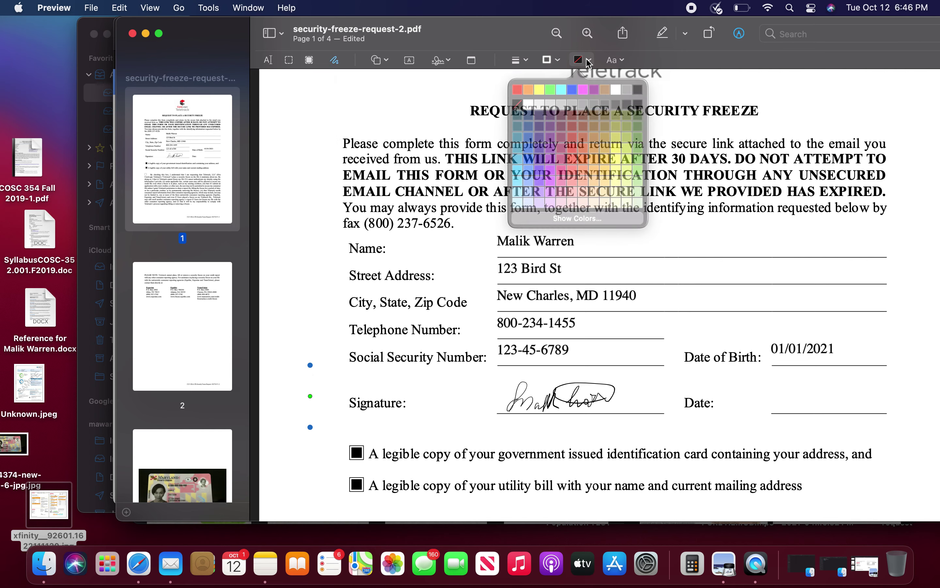
click(631, 87)
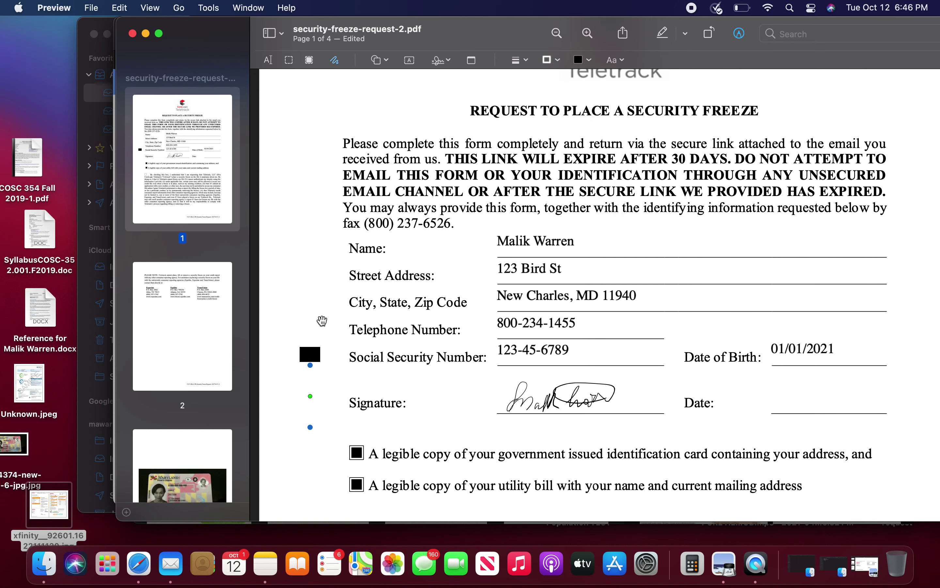
drag(311, 353, 311, 320)
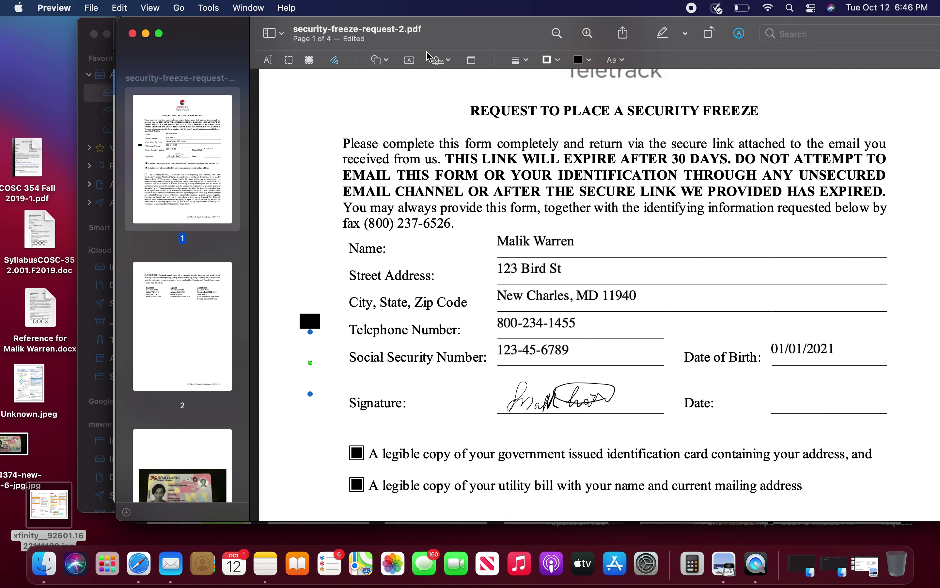
key(BackSpace)
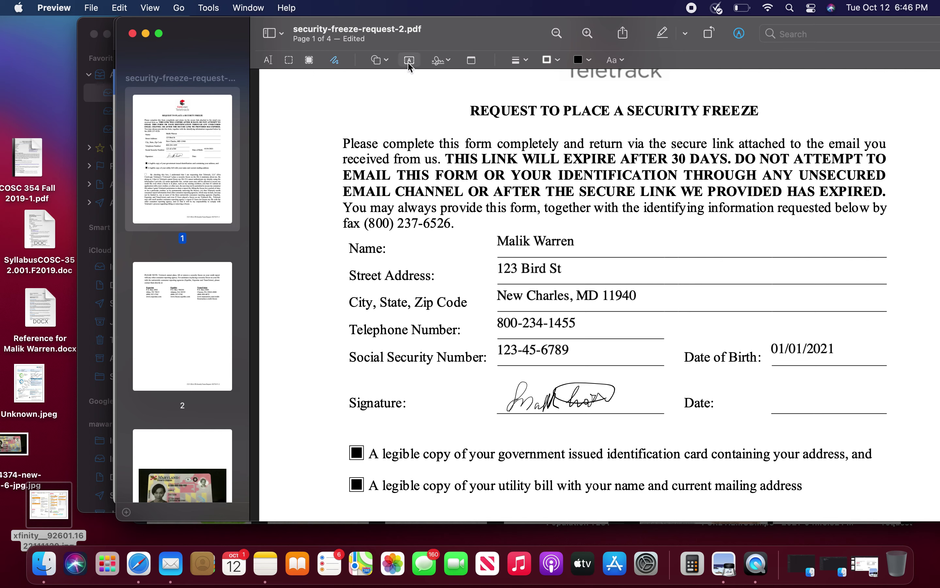
Step: Nudge the signature into place and enter Oct 12, 2021 in the Date field
click(269, 59)
scroll(563, 411, down, 5)
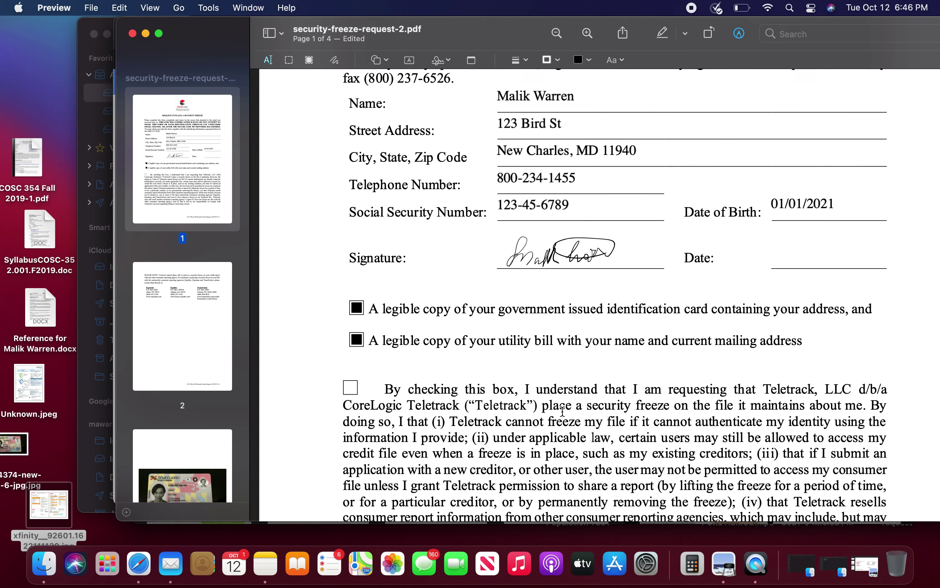
drag(569, 255, 572, 256)
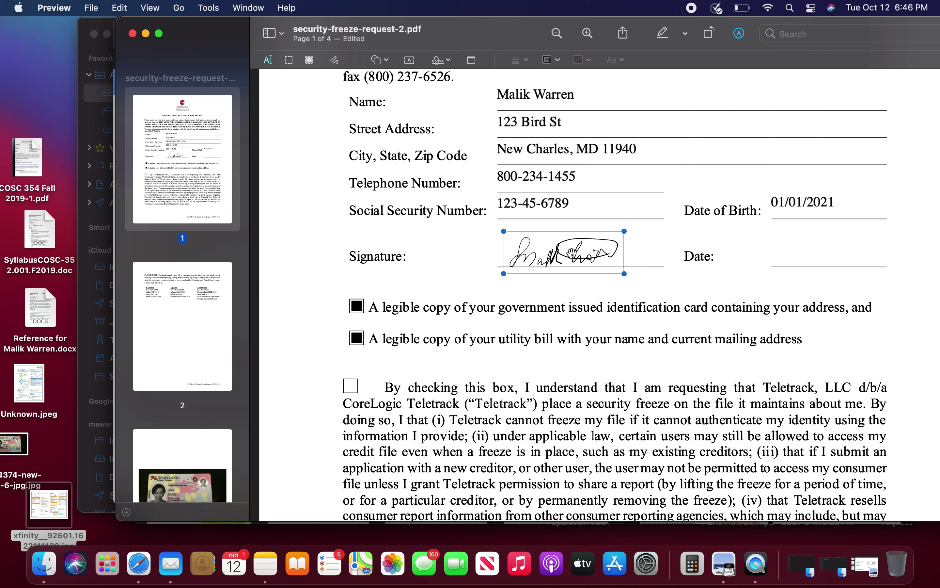
click(654, 260)
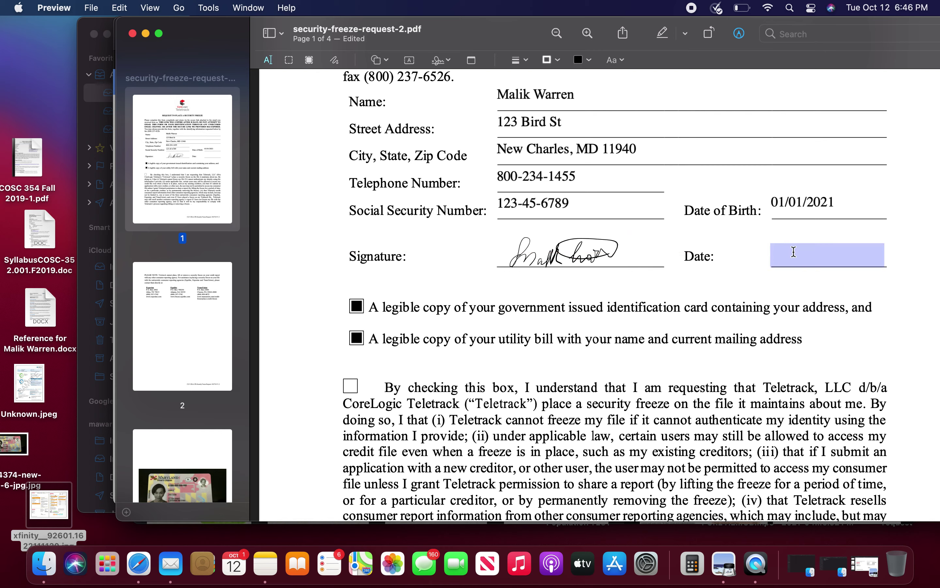
click(822, 260)
text(Oct 12, 2021)
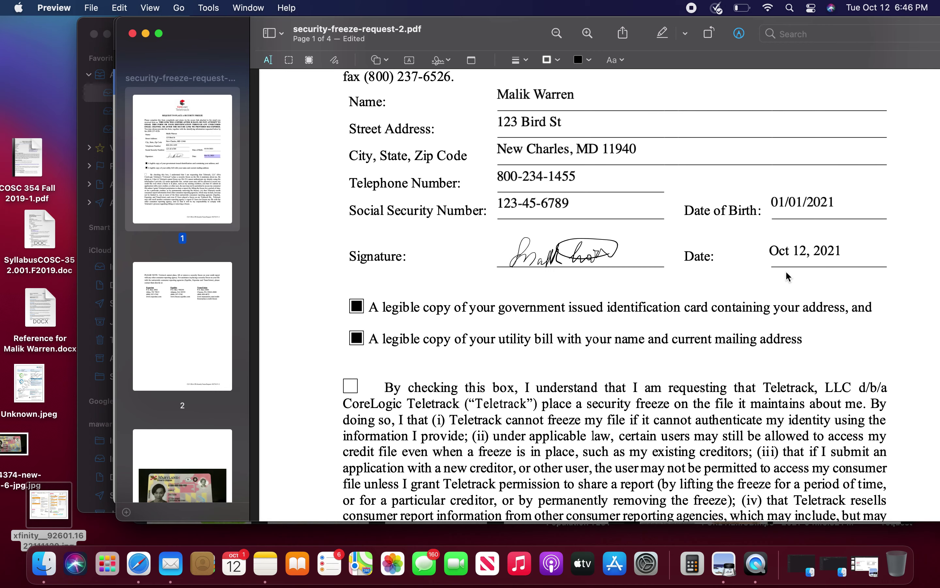
scroll(706, 319, down, 5)
scroll(705, 319, up, 2)
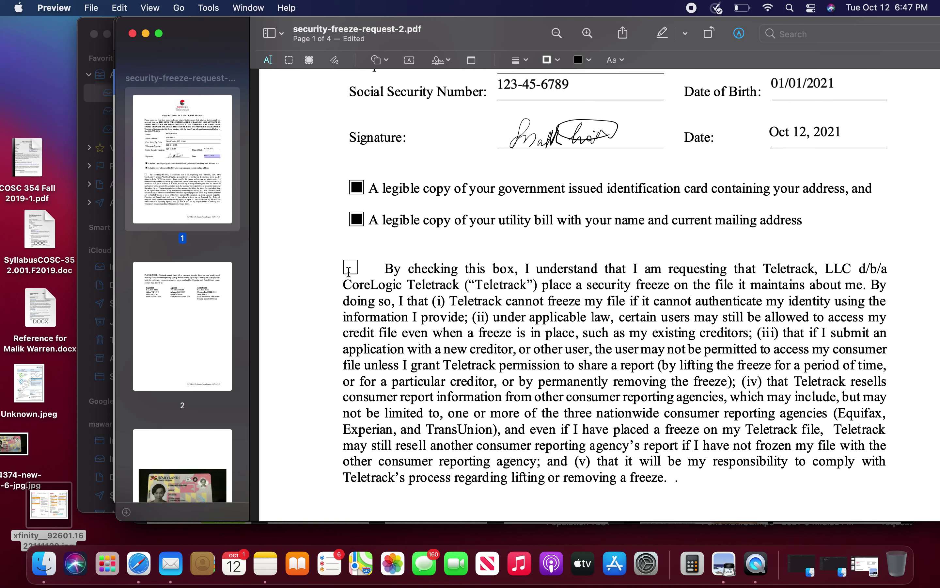
Step: Move the Preview window left, revisit pages 2 and 1, and bring back the Markup tools
drag(503, 35, 413, 3)
scroll(647, 288, down, 2)
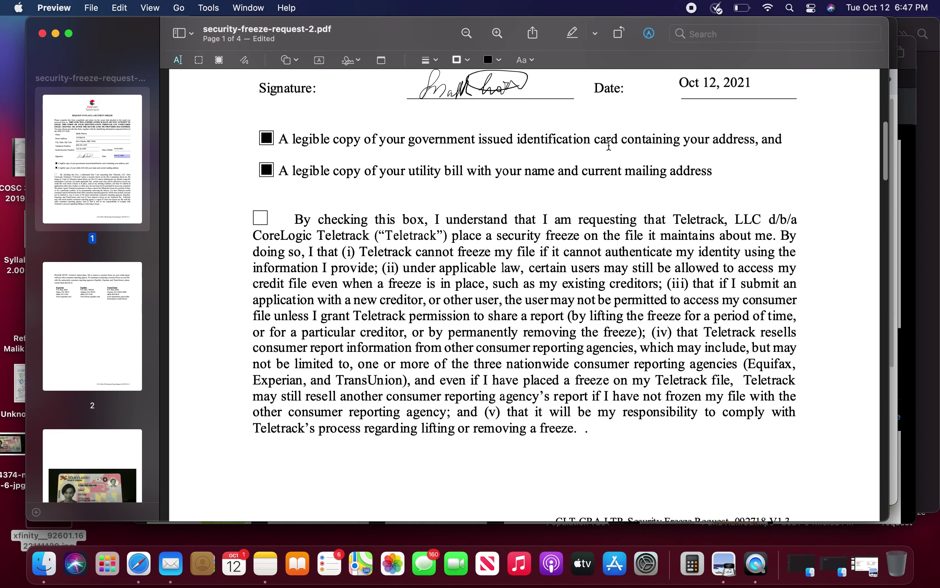
click(572, 33)
click(656, 39)
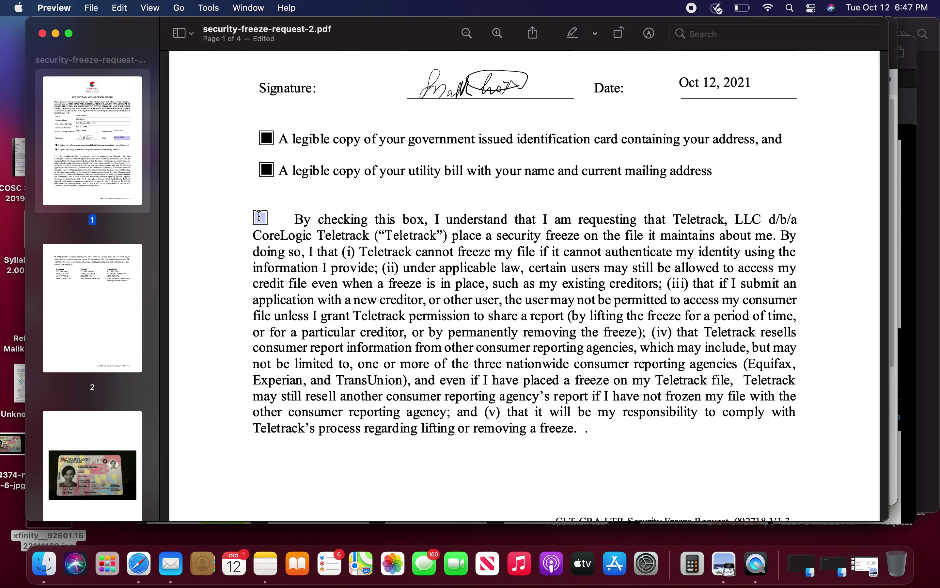
click(130, 315)
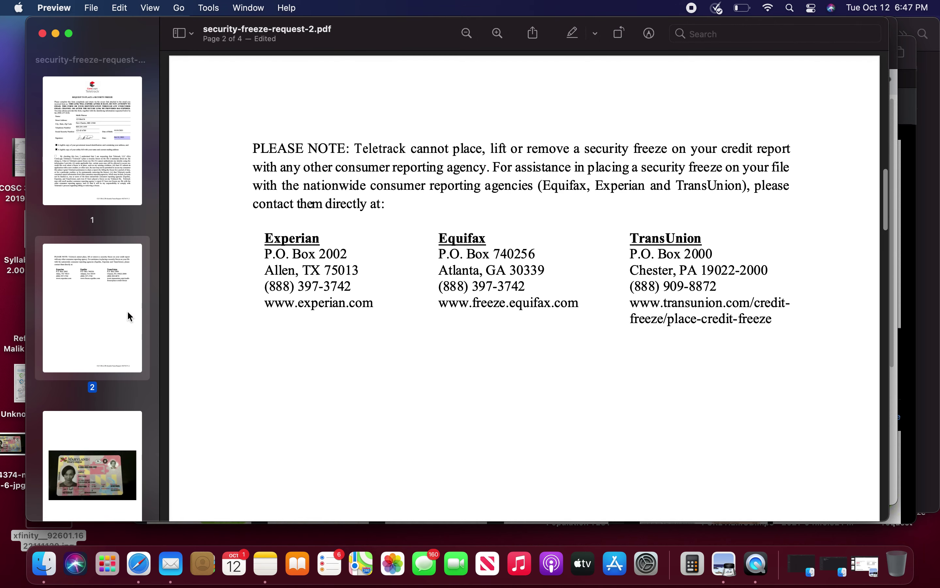
click(129, 159)
scroll(316, 358, down, 10)
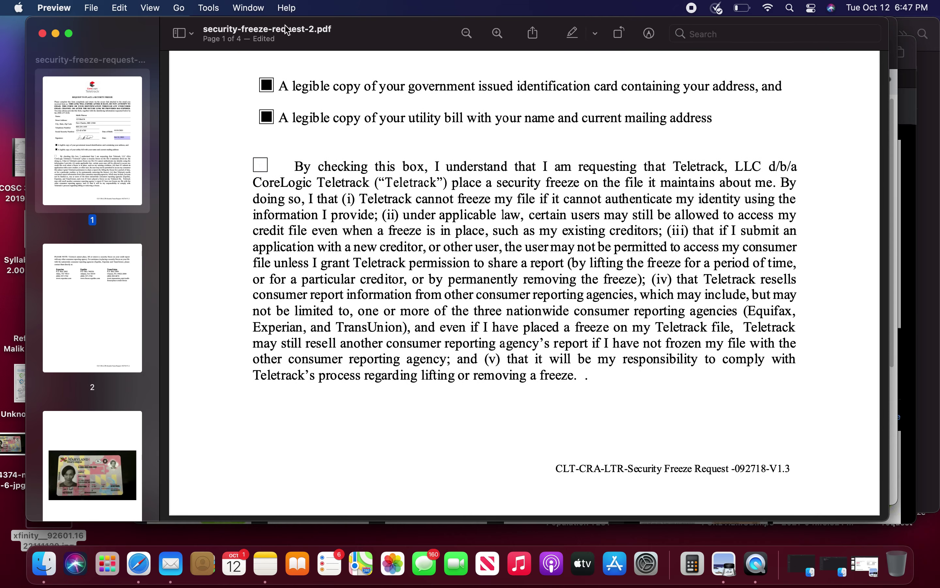
click(596, 35)
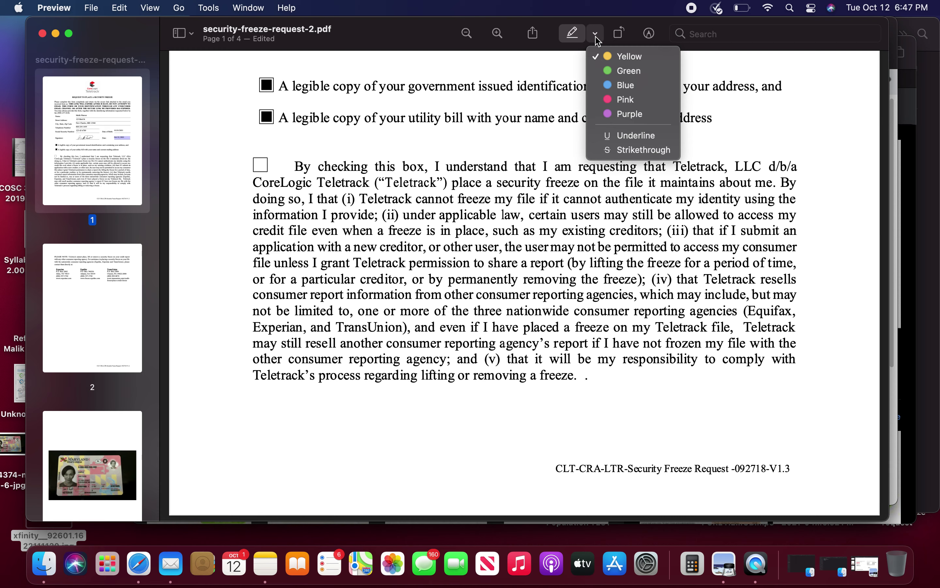
click(572, 33)
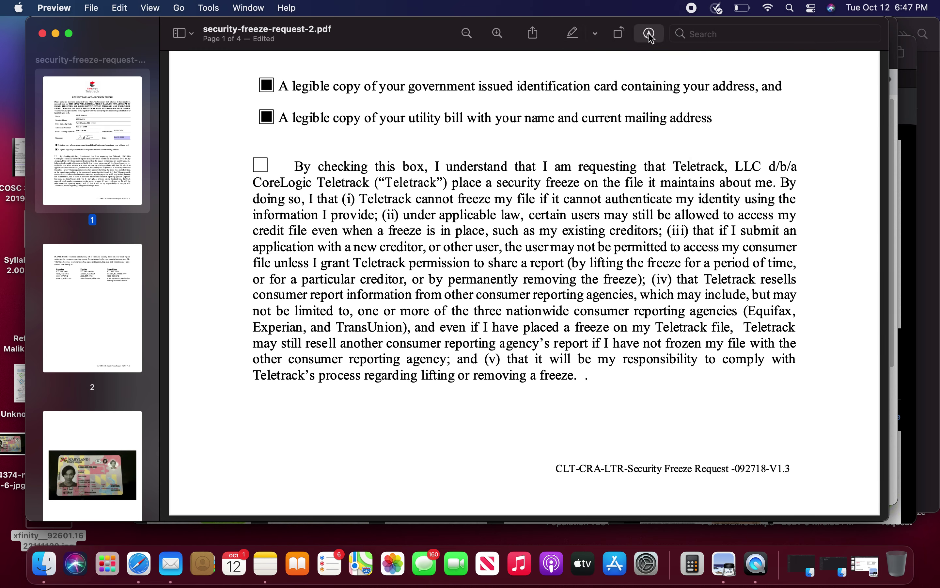
click(649, 33)
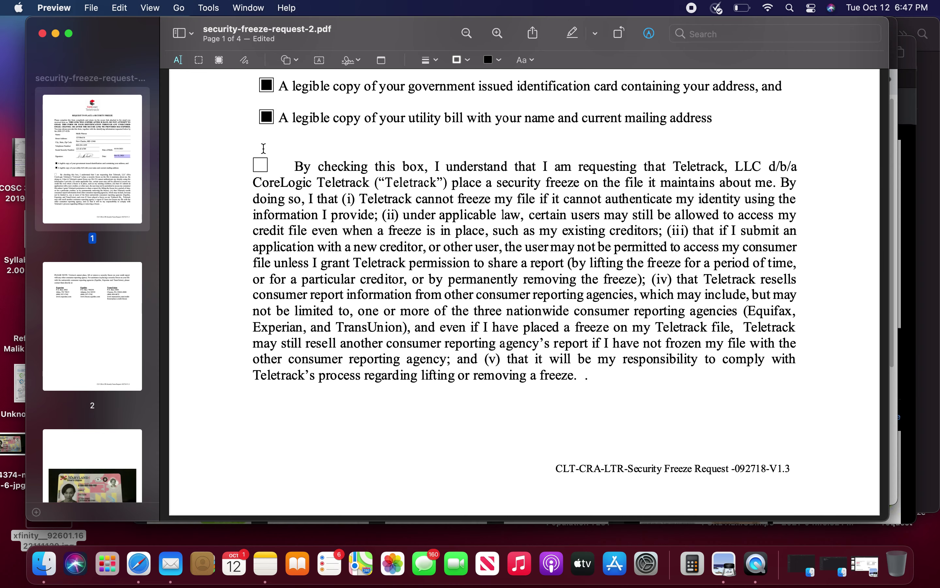
Step: Try the Redact tool and add a line shape beside the Signature line
click(219, 61)
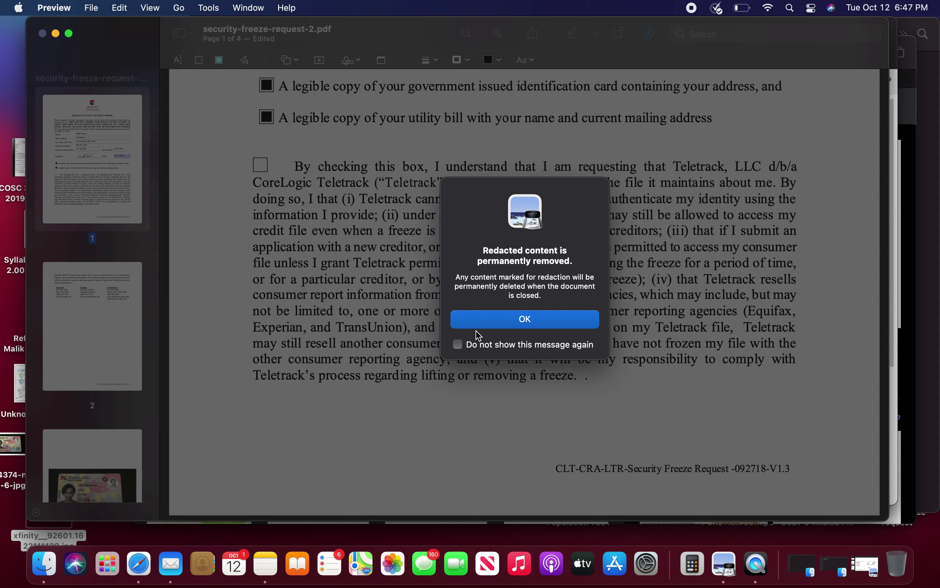
click(509, 328)
scroll(397, 261, up, 2)
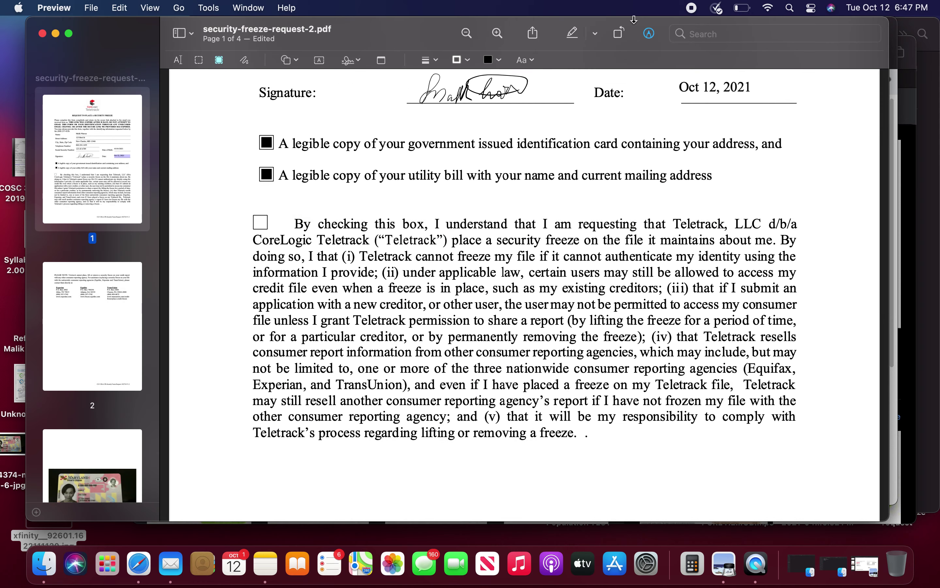
click(648, 34)
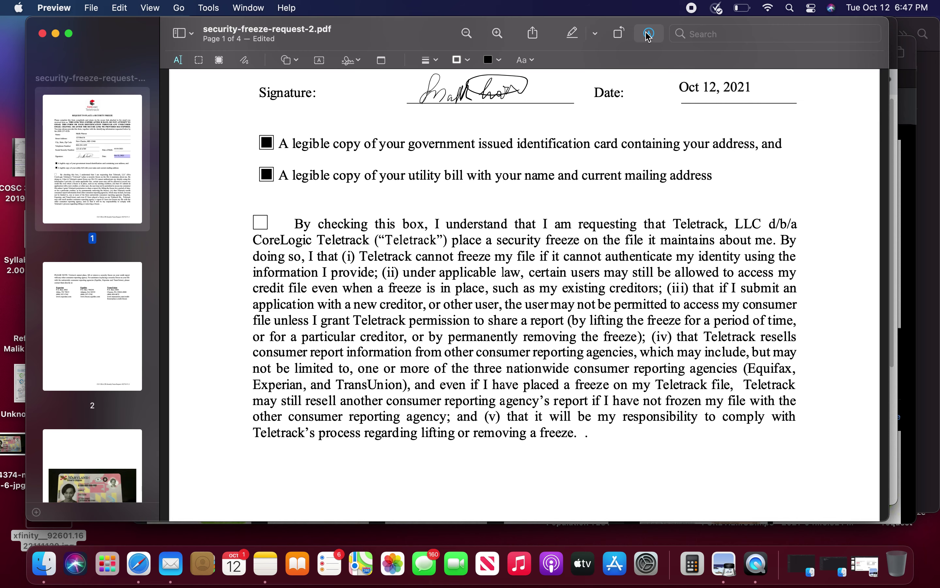
click(283, 64)
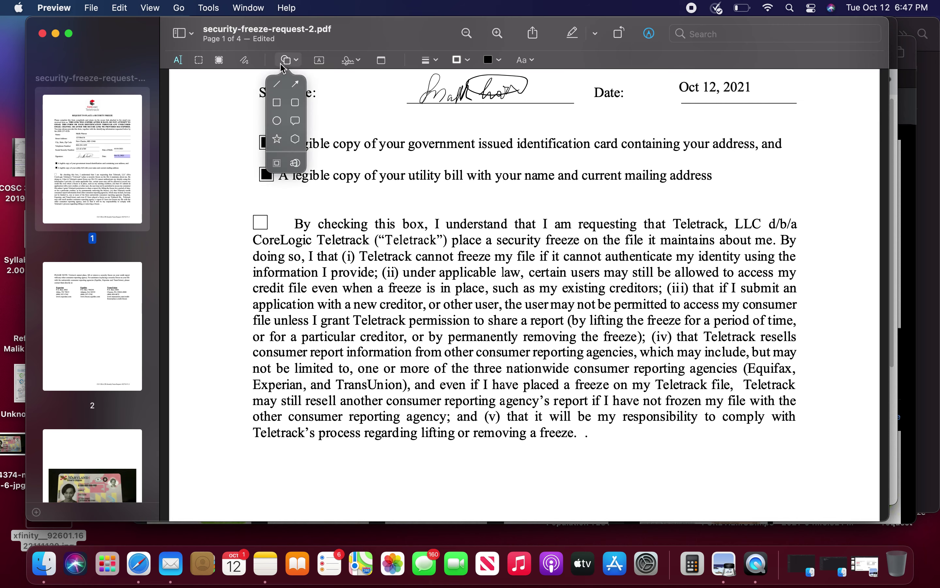
click(277, 84)
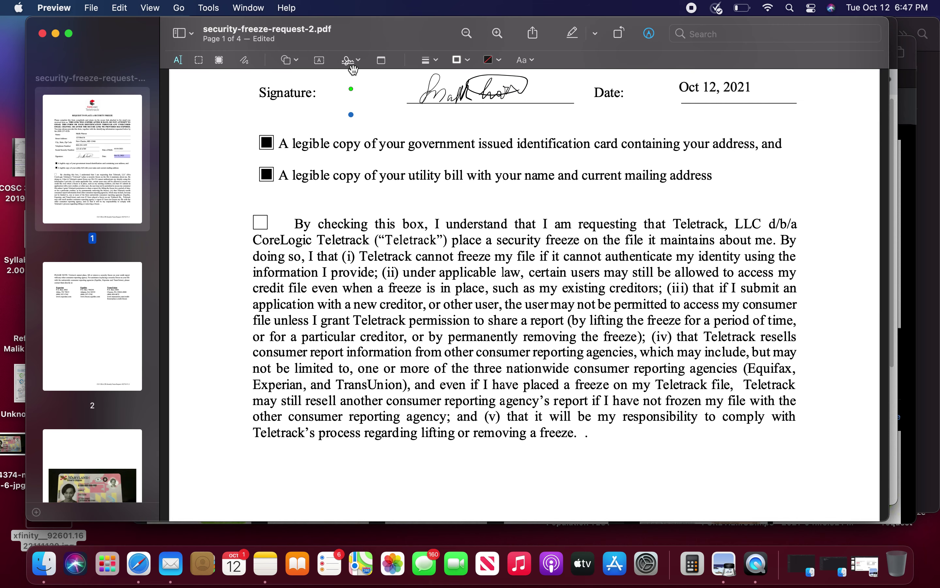
drag(329, 108, 362, 104)
Step: Sketch a mark in an empty checkbox, then undo it
scroll(300, 195, up, 5)
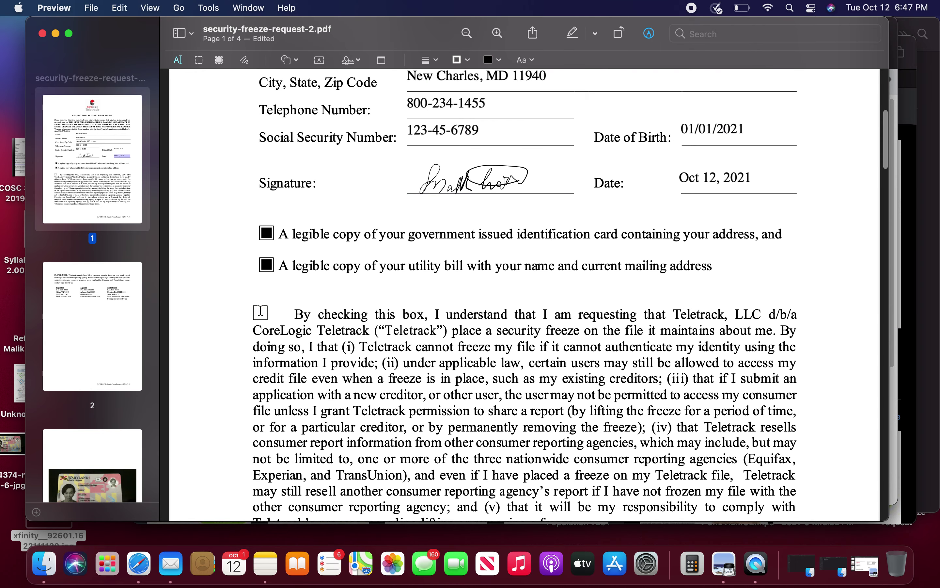
click(244, 62)
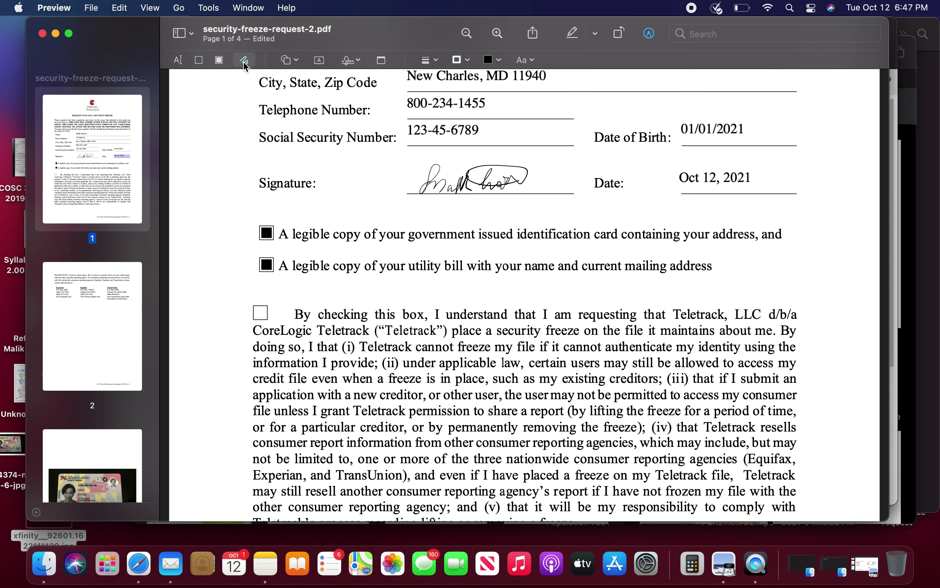
click(260, 308)
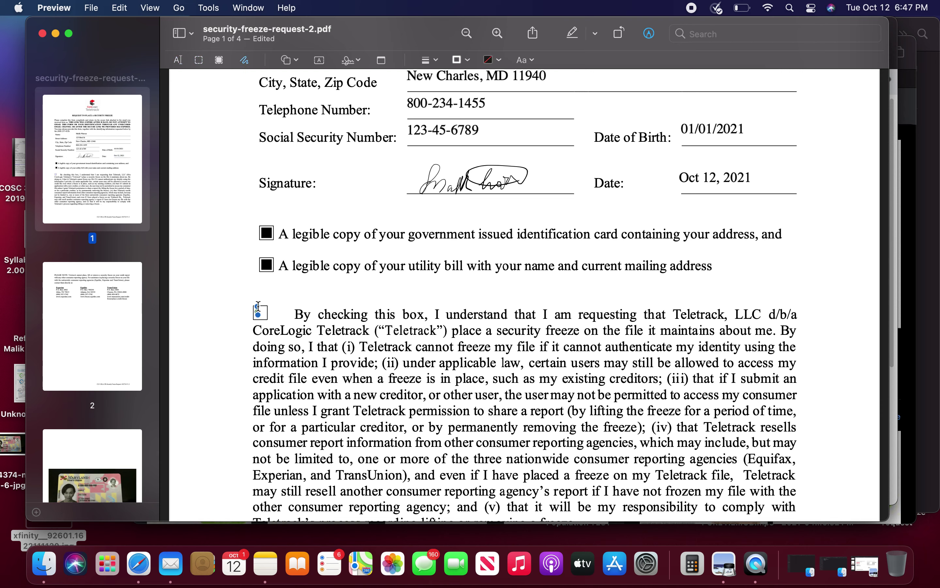
key(super+z)
key(super+z)
scroll(290, 282, down, 5)
scroll(289, 282, up, 3)
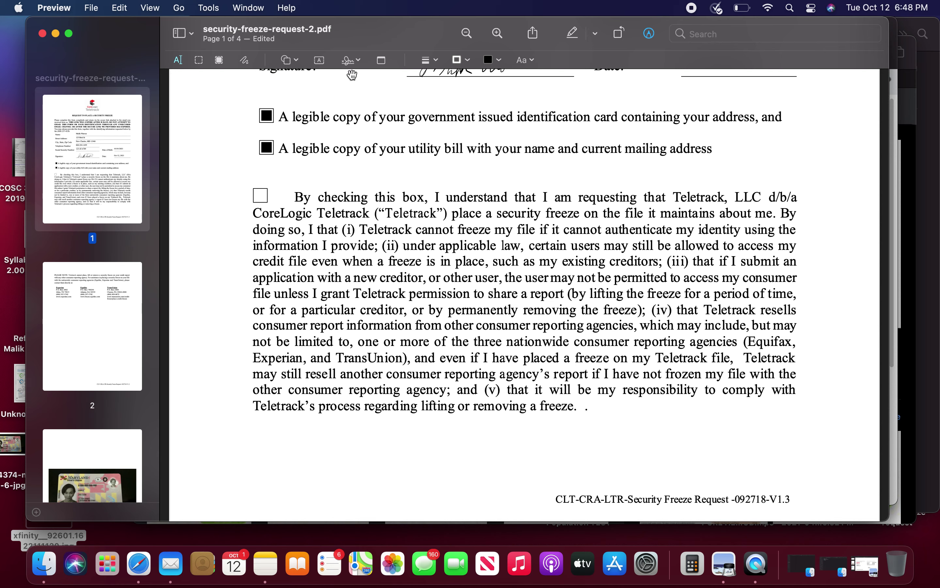
Step: Check the font, fill colour and line style options, then select the Sketch tool
click(531, 60)
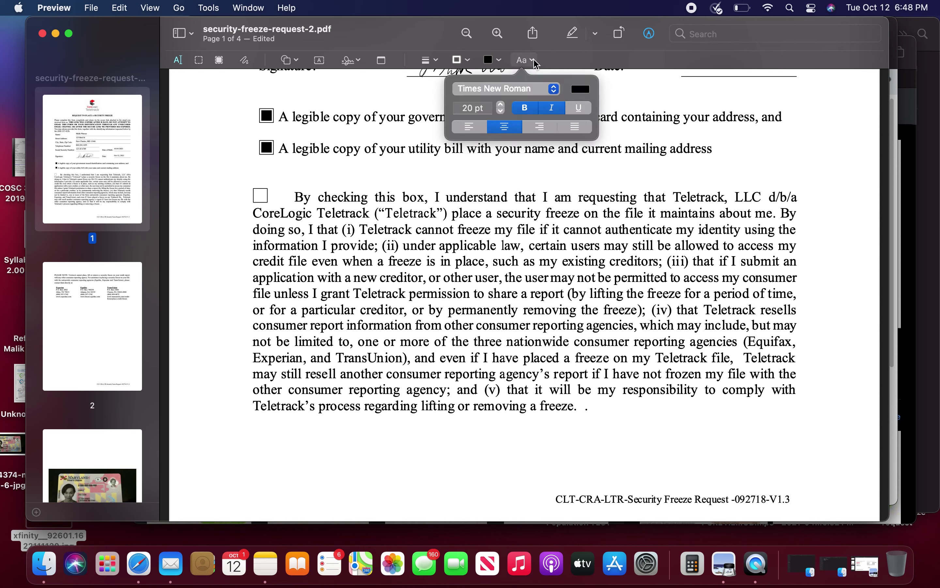
click(490, 60)
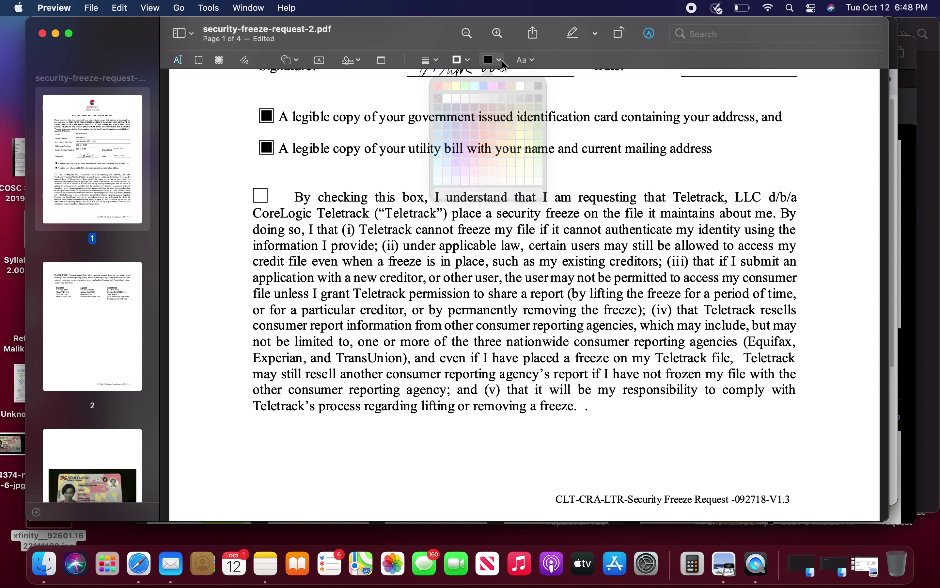
click(429, 62)
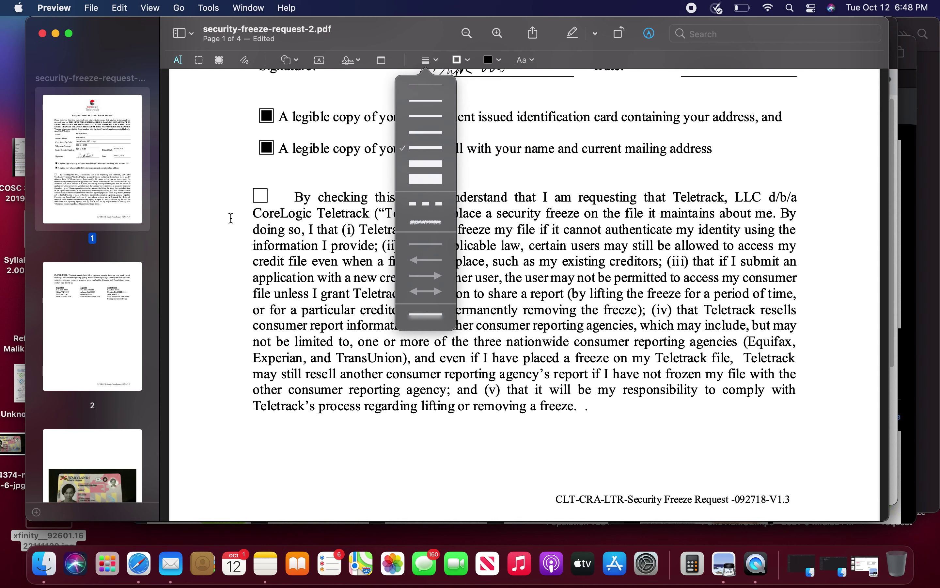
click(245, 61)
click(246, 61)
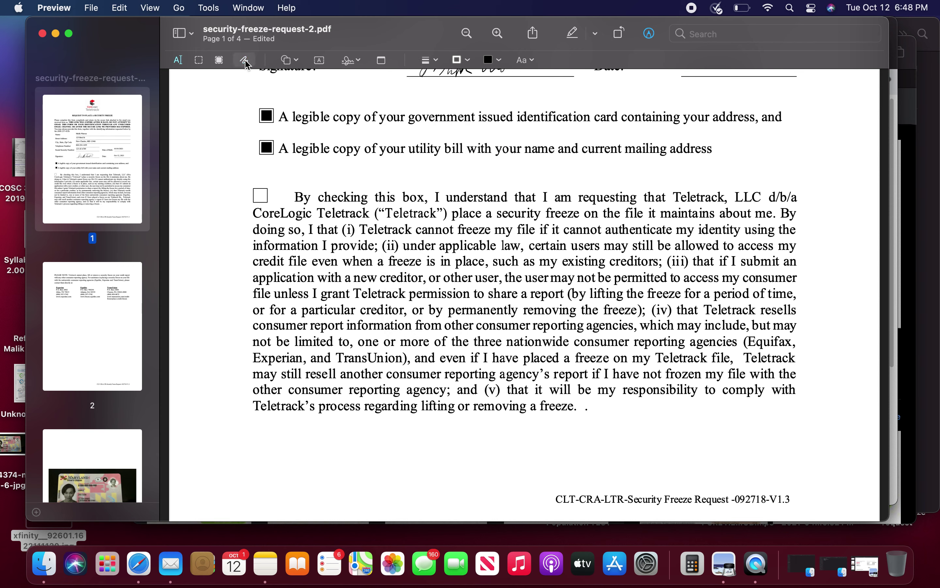
Step: Review the filled form from the top of page 1, back in text selection mode
scroll(317, 288, down, 3)
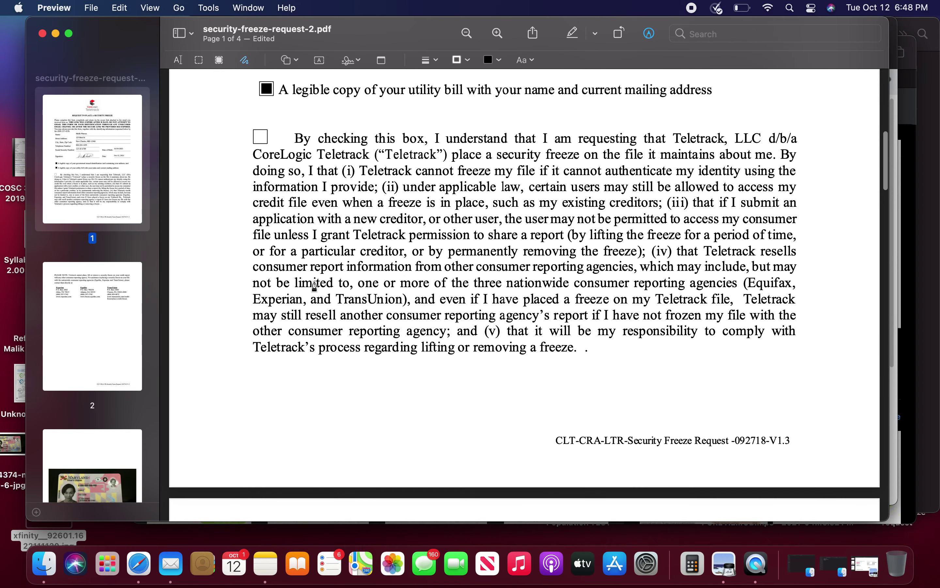
scroll(314, 287, up, 3)
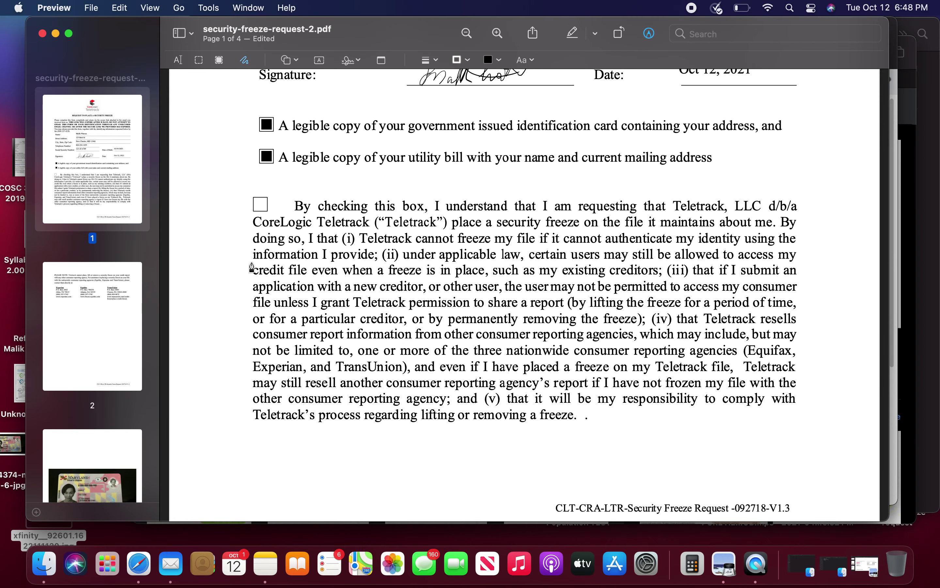
scroll(251, 268, down, 10)
key(Home)
scroll(252, 260, down, 7)
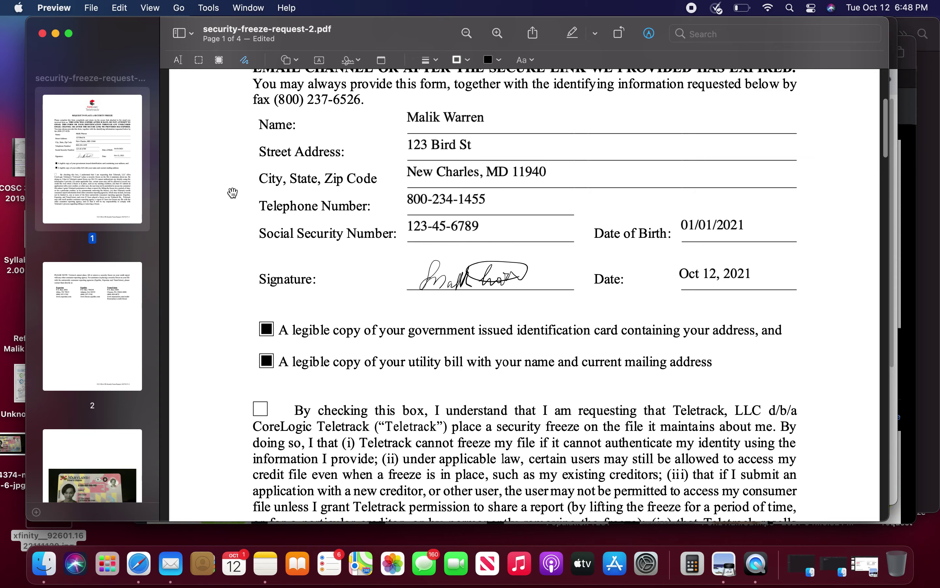
click(178, 59)
scroll(210, 146, down, 5)
scroll(233, 194, down, 8)
scroll(250, 238, up, 5)
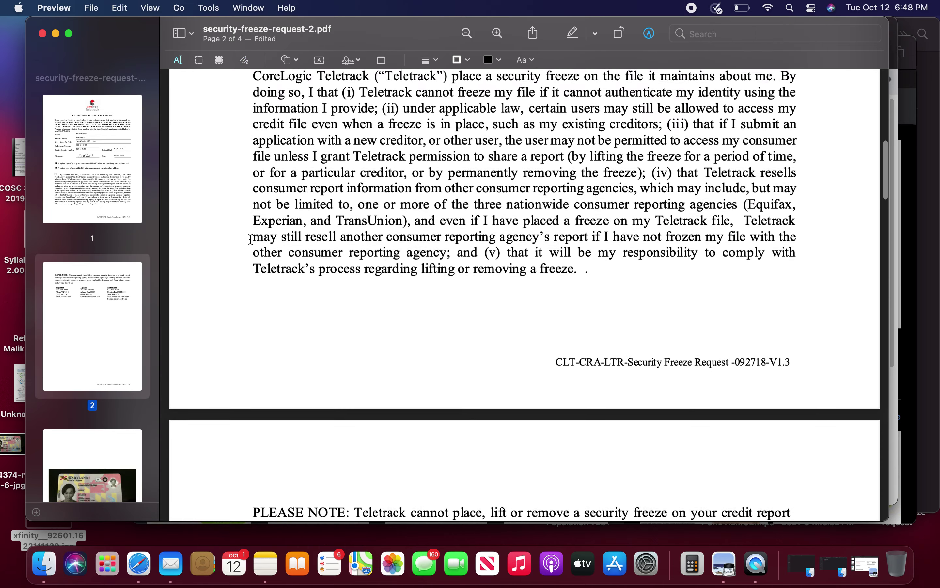
scroll(250, 238, up, 11)
scroll(555, 274, down, 16)
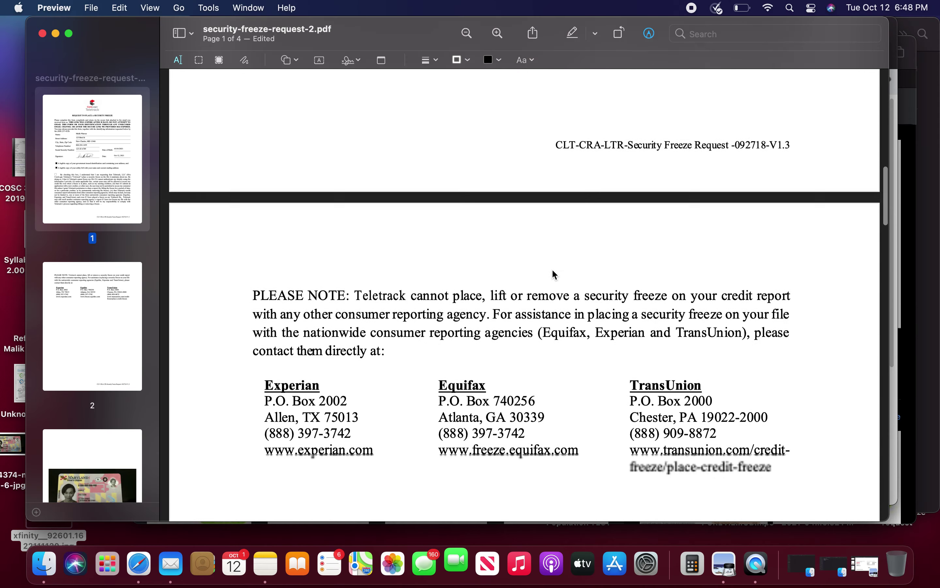
scroll(462, 403, down, 20)
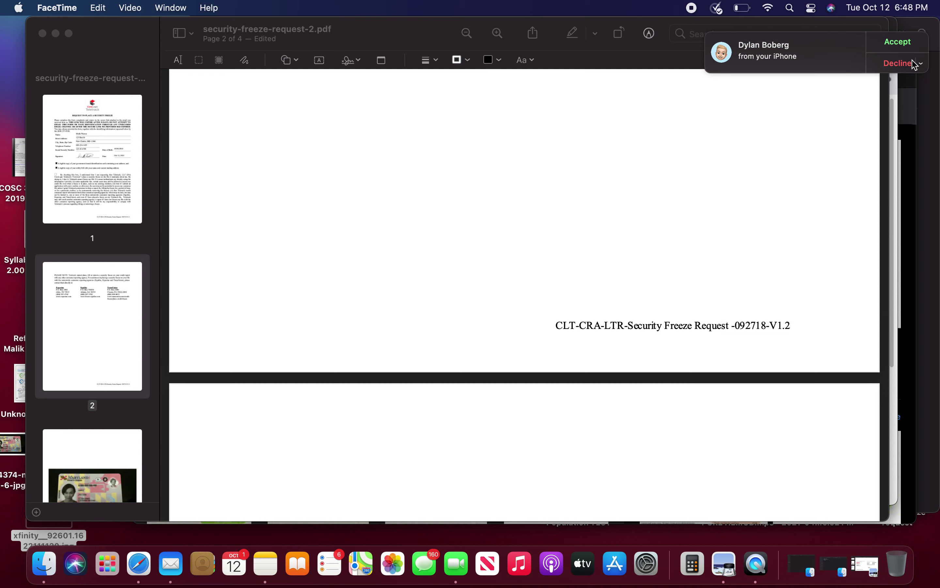
Step: Postpone the incoming FaceTime call by five minutes and scroll down to the utility-bill page
click(922, 63)
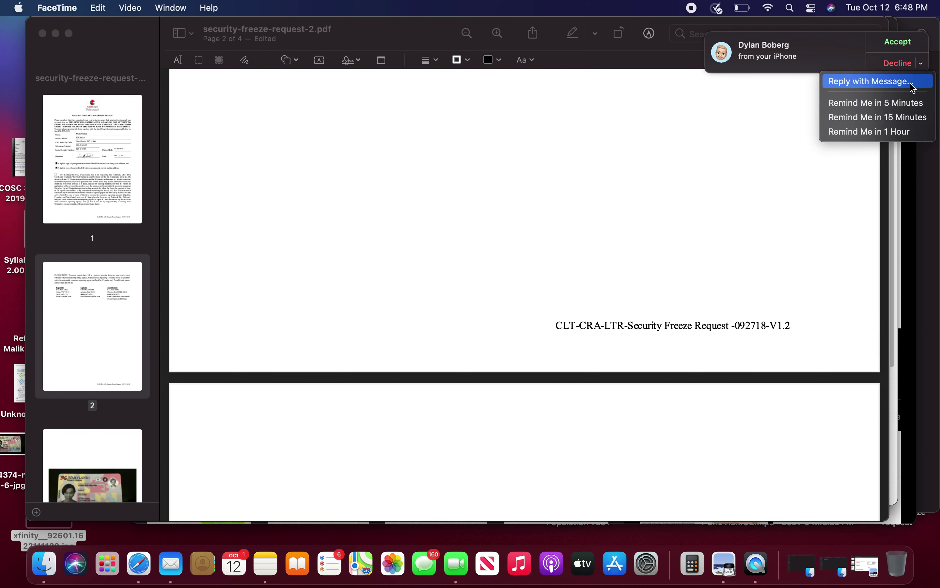
click(906, 105)
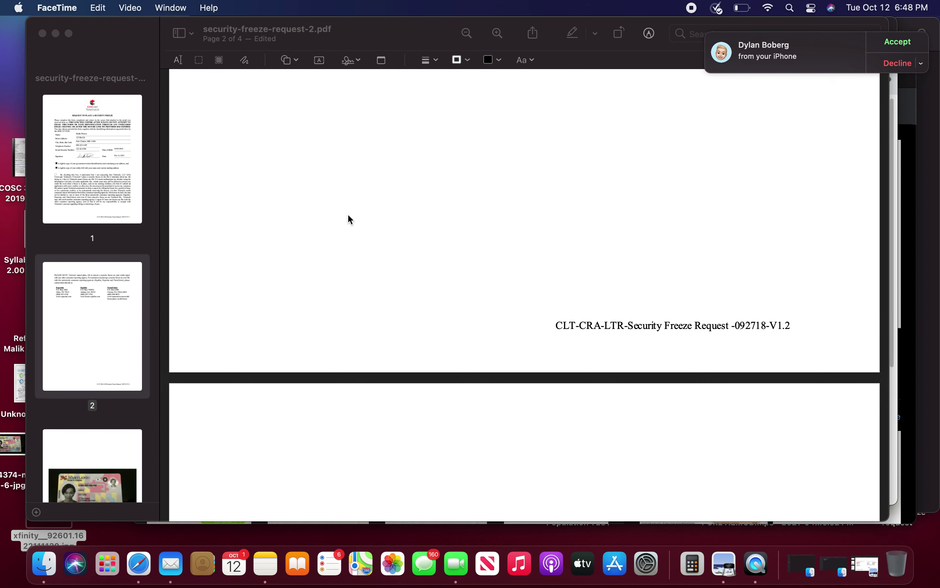
scroll(358, 359, down, 10)
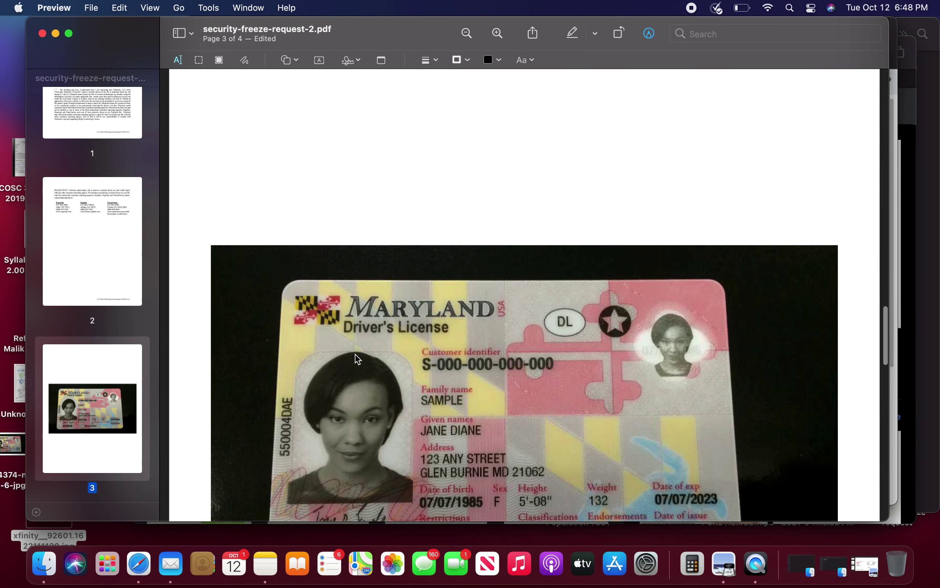
scroll(357, 359, down, 15)
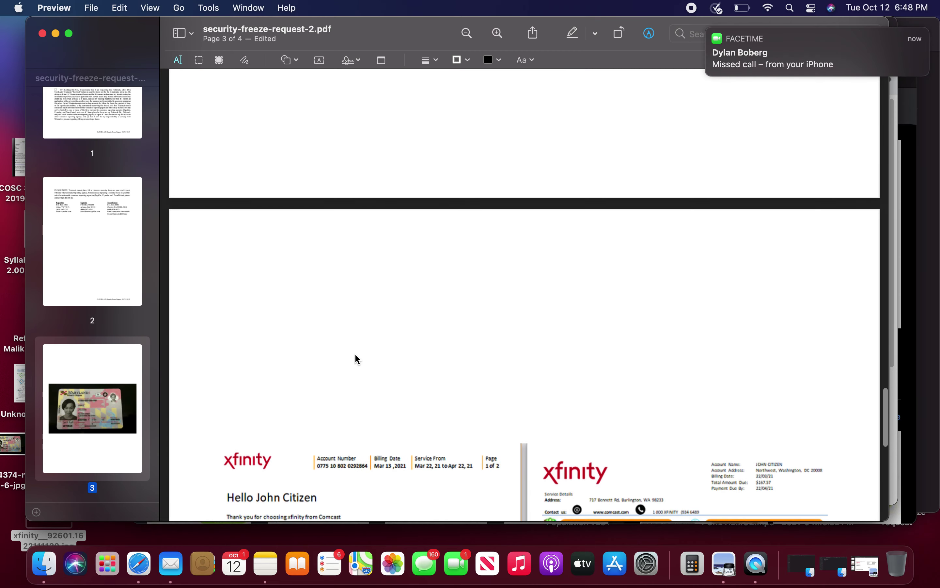
scroll(358, 360, down, 4)
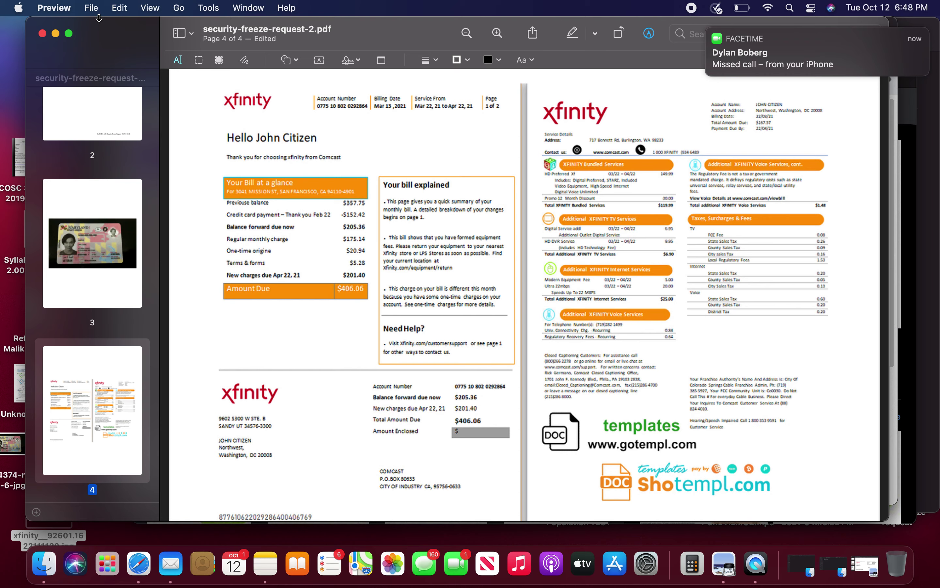
Step: Export the PDF to the Desktop as security-freeze-request, replacing the old file, and minimize Preview
click(92, 8)
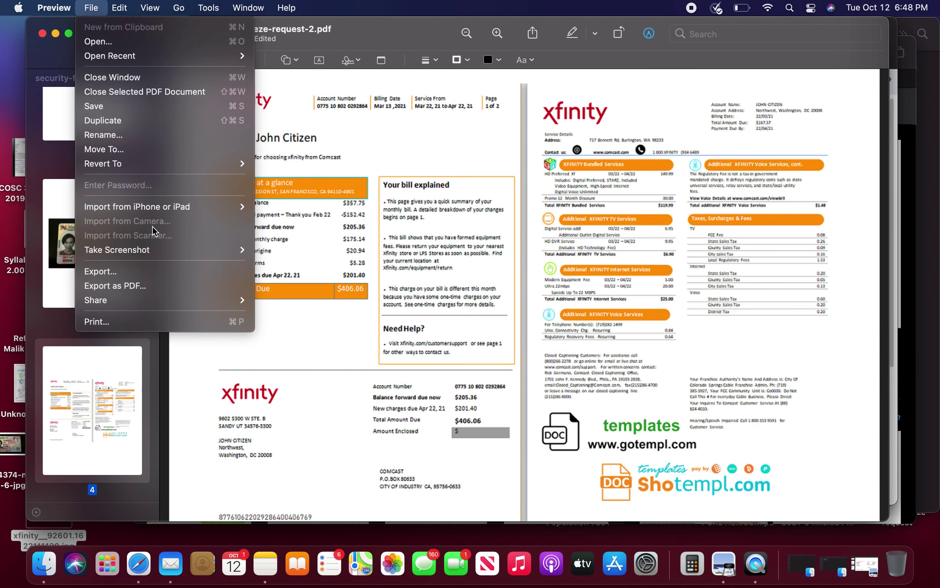
click(170, 290)
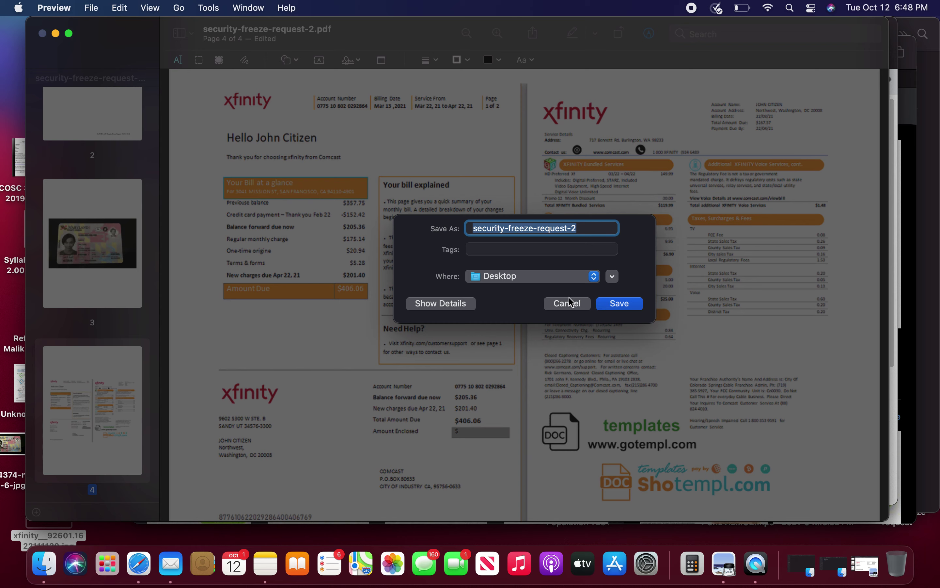
click(599, 228)
key(BackSpace)
key(BackSpace)
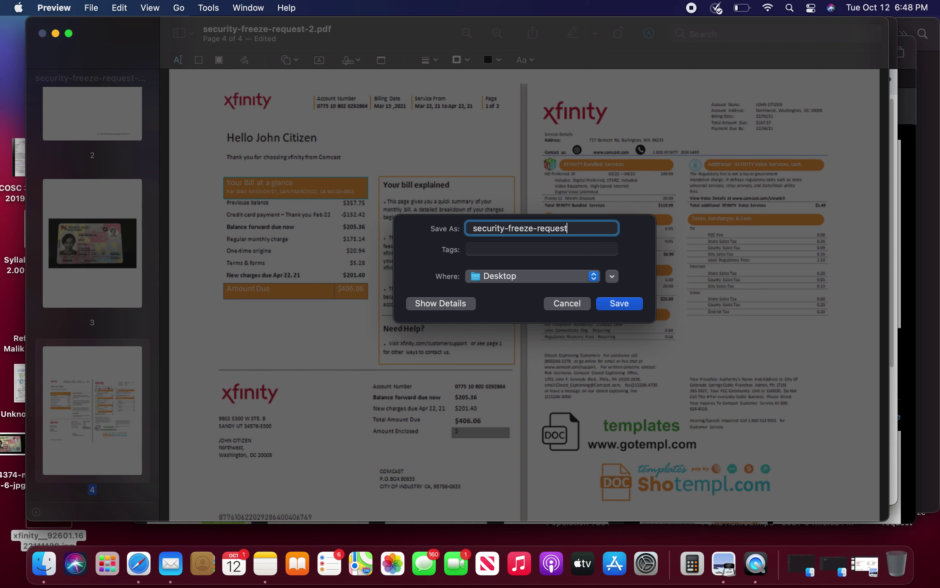
click(628, 306)
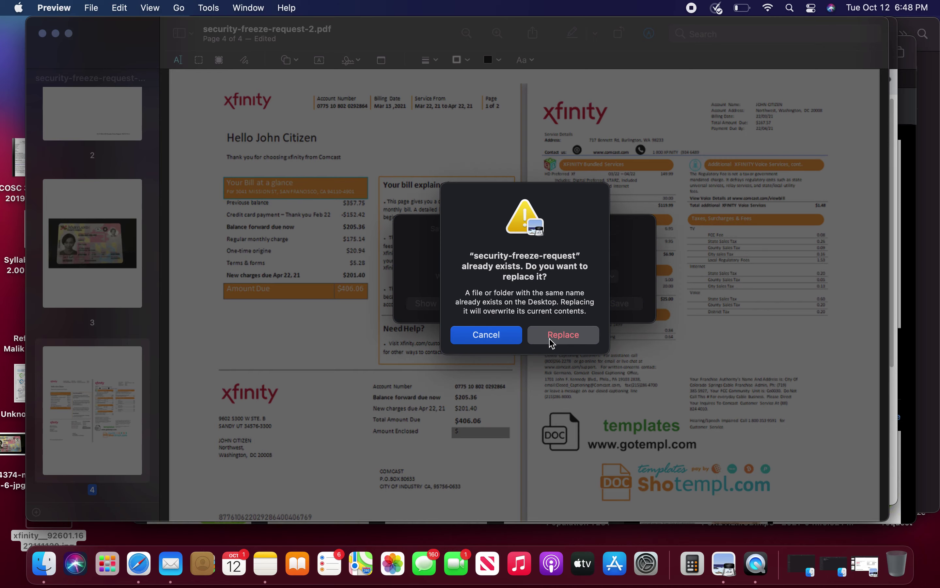
click(533, 337)
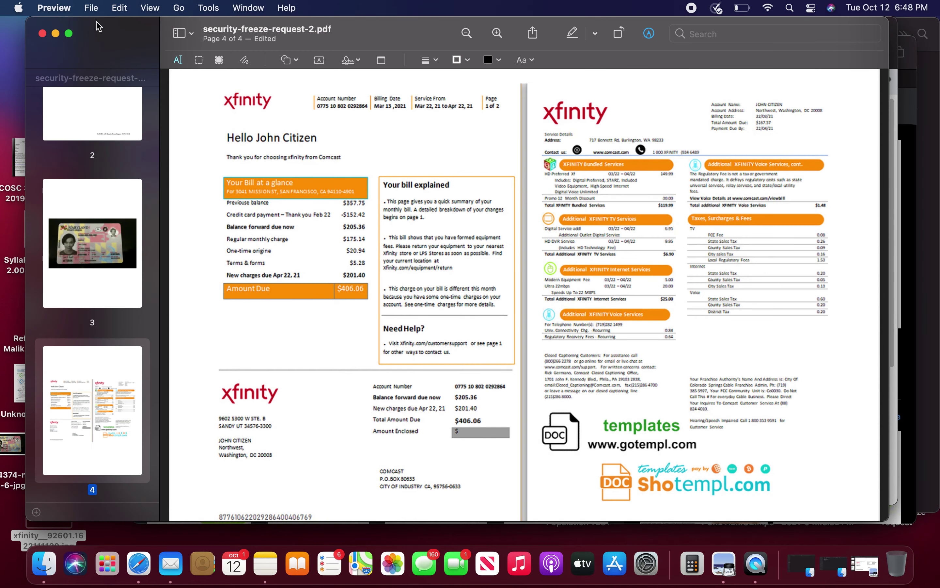
click(56, 33)
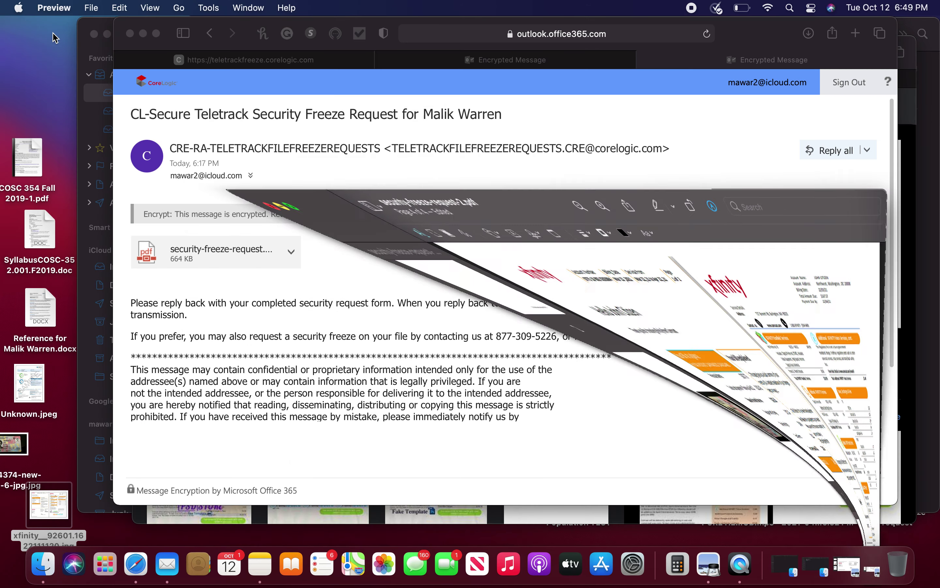
Step: Bring Safari forward and start a Reply all to the encrypted CoreLogic freeze email
scroll(431, 353, down, 3)
scroll(432, 349, up, 3)
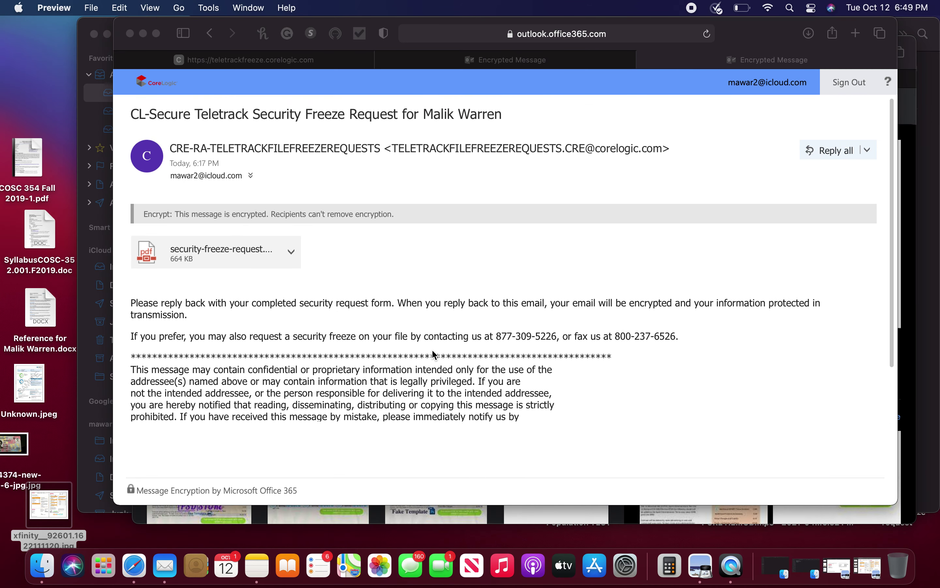
scroll(612, 344, down, 2)
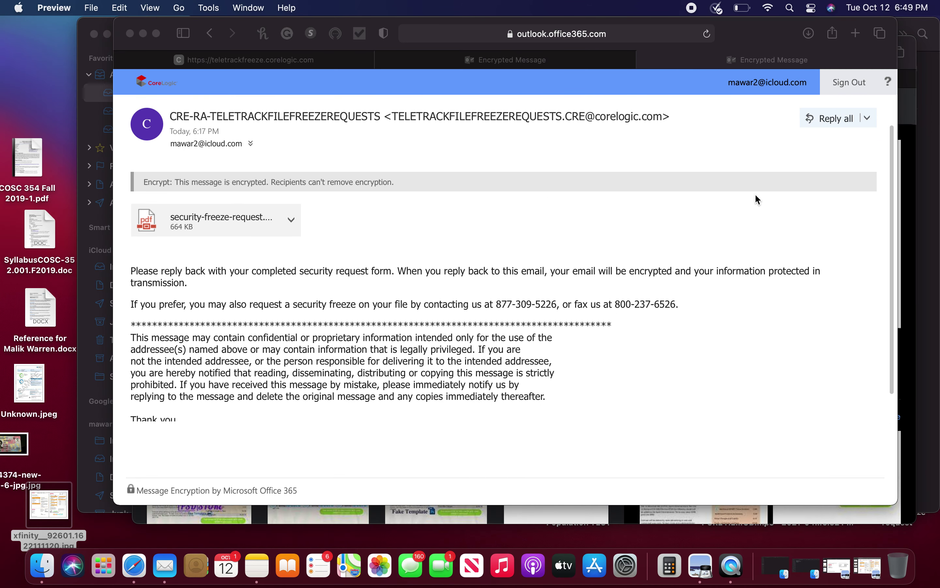
click(823, 122)
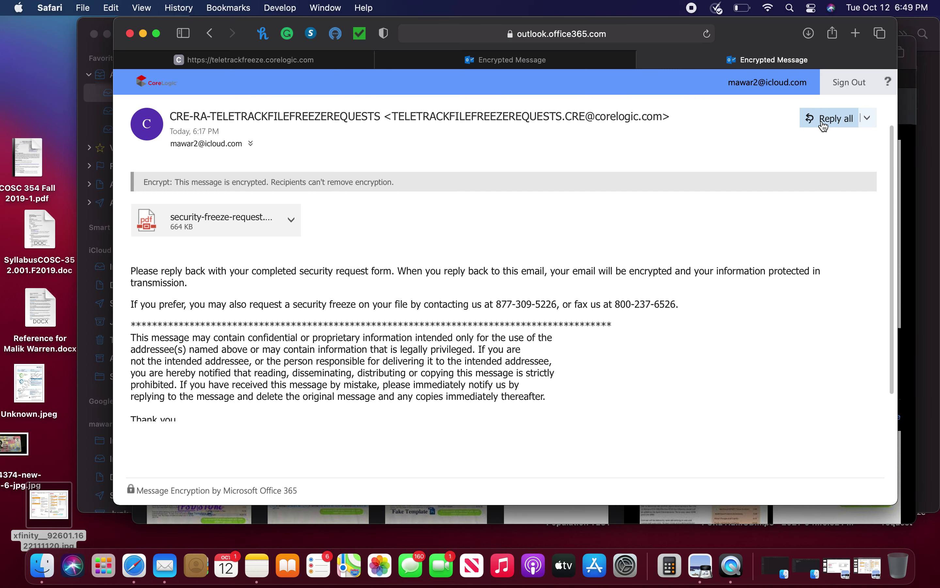
click(823, 124)
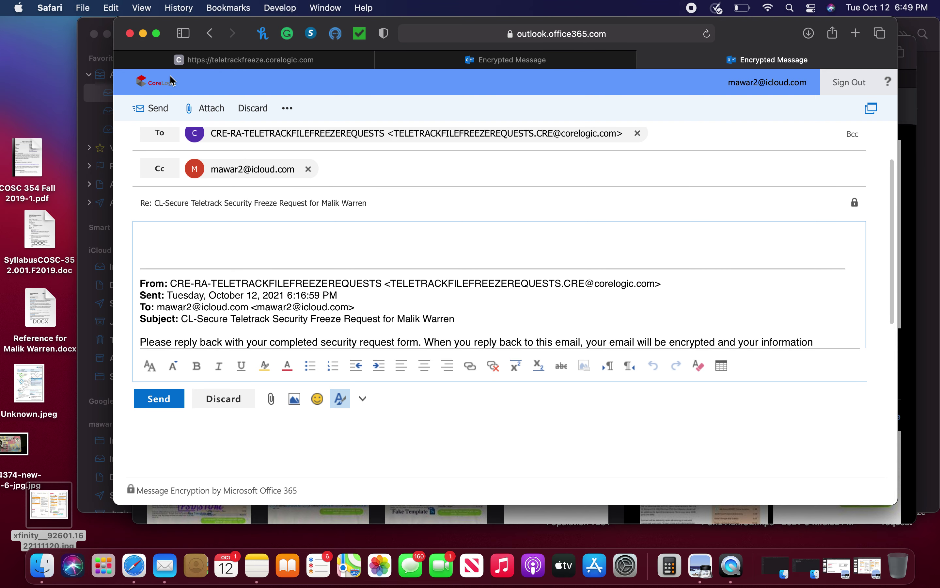
Step: Attach security-freeze-request.pdf from Recents to the reply, then click into the message body
click(270, 398)
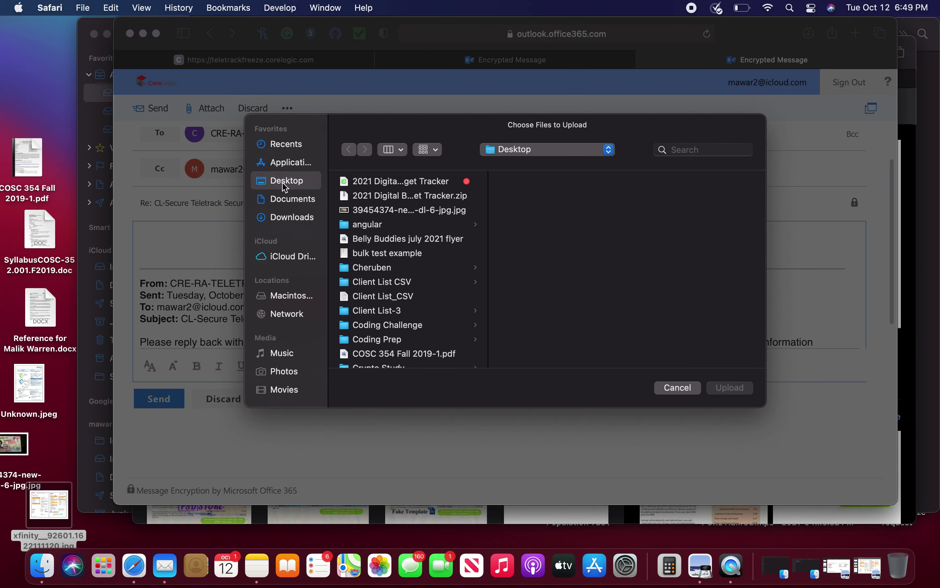
click(298, 144)
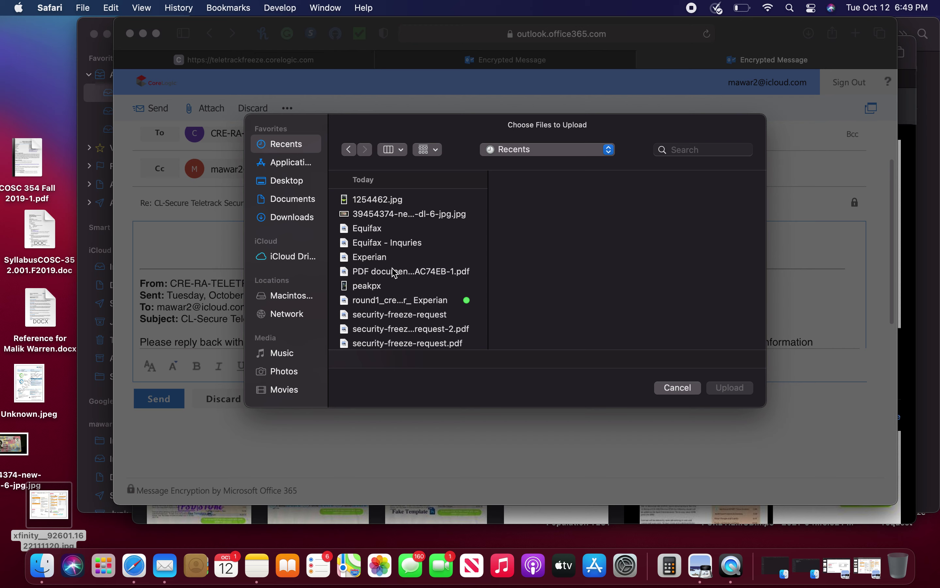
scroll(392, 272, down, 4)
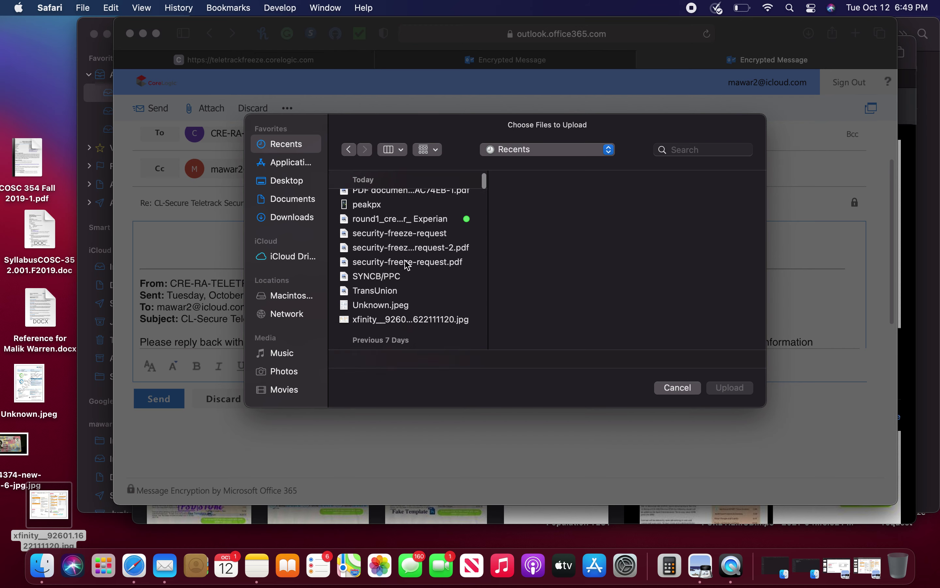
click(408, 262)
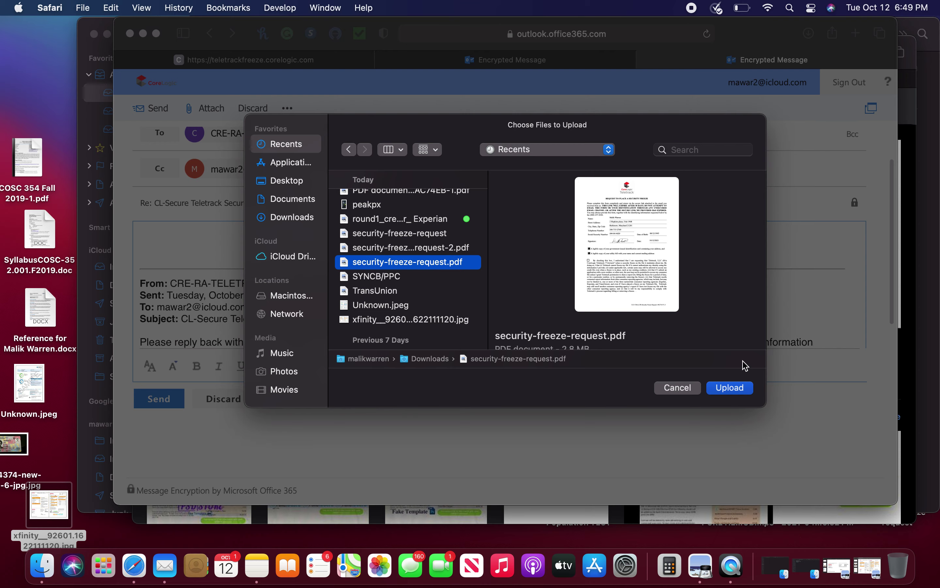
click(736, 389)
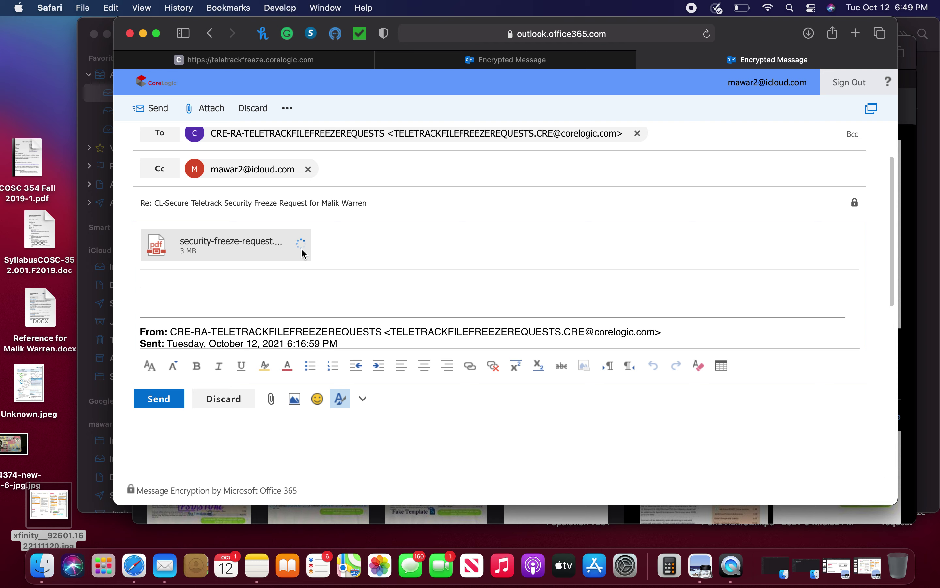
click(306, 268)
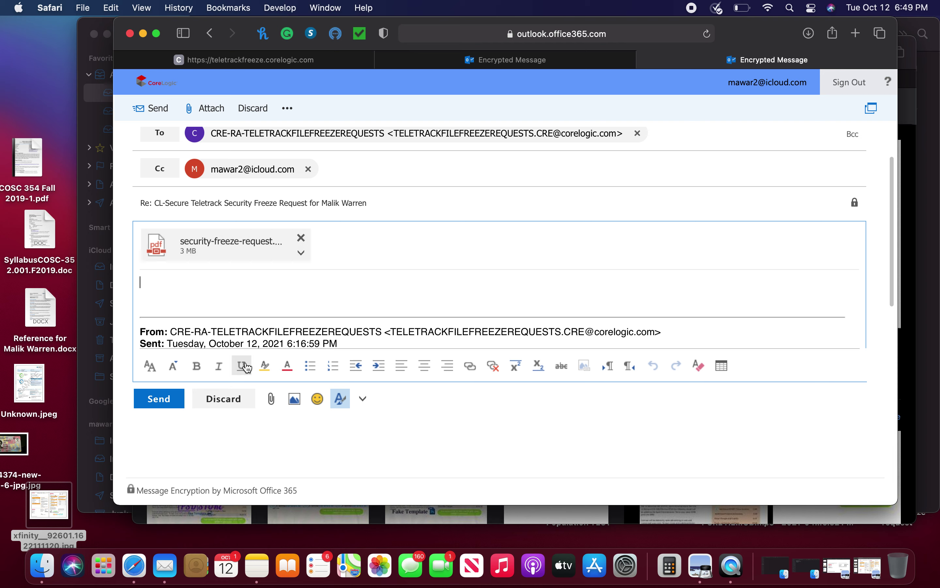